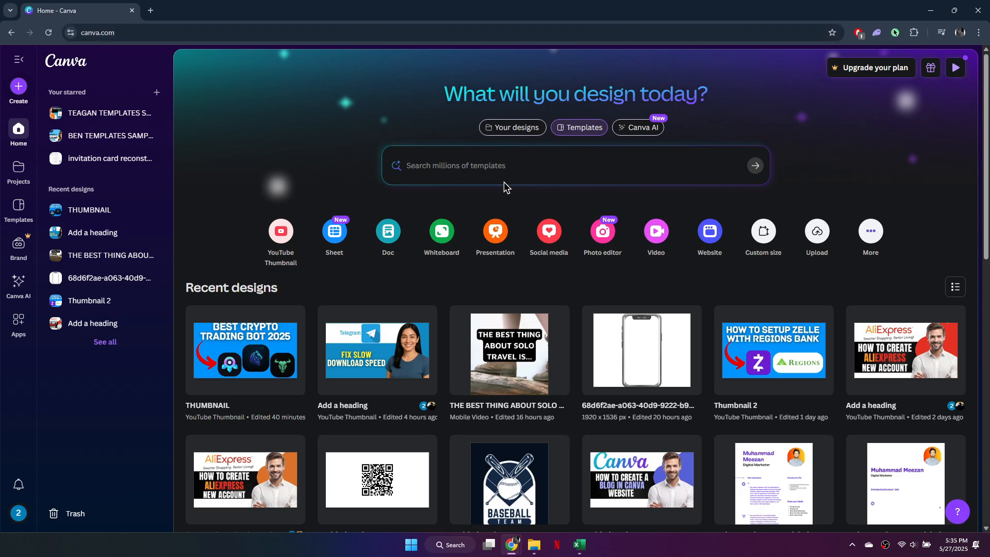
Step: Search the templates for LANDING PAGE
{"action": "left_click", "coordinate": [499, 166]}
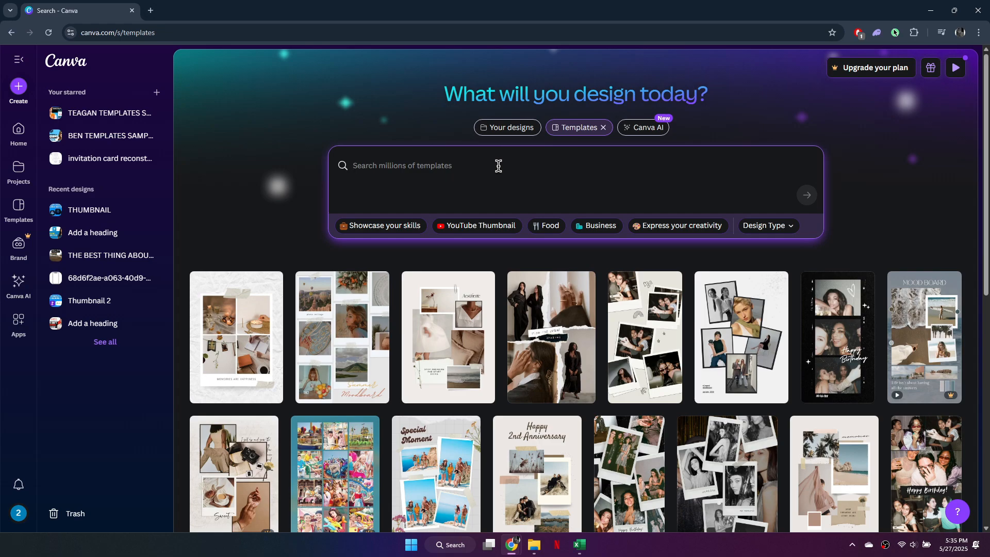
{"action": "type", "text": "LANDING "}
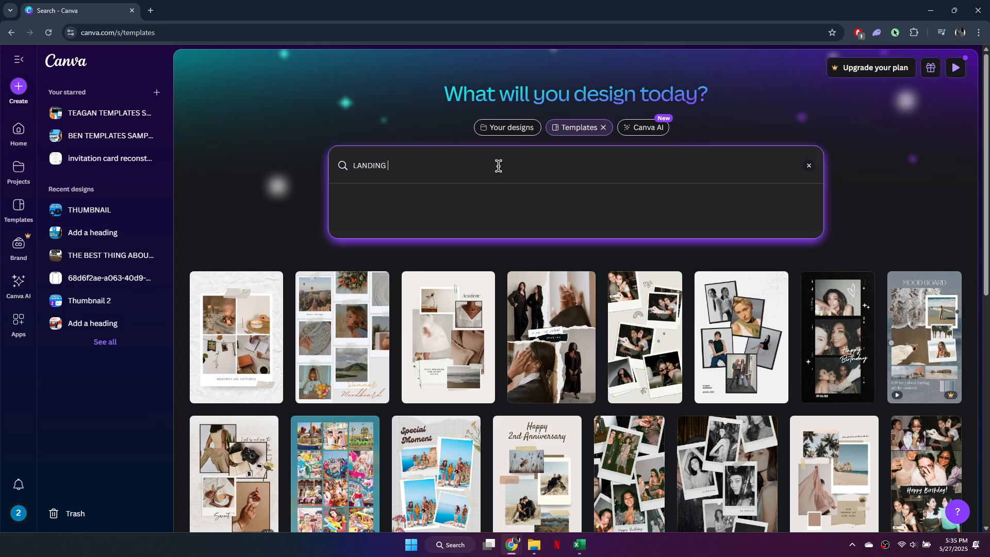
{"action": "type", "text": "PAGE"}
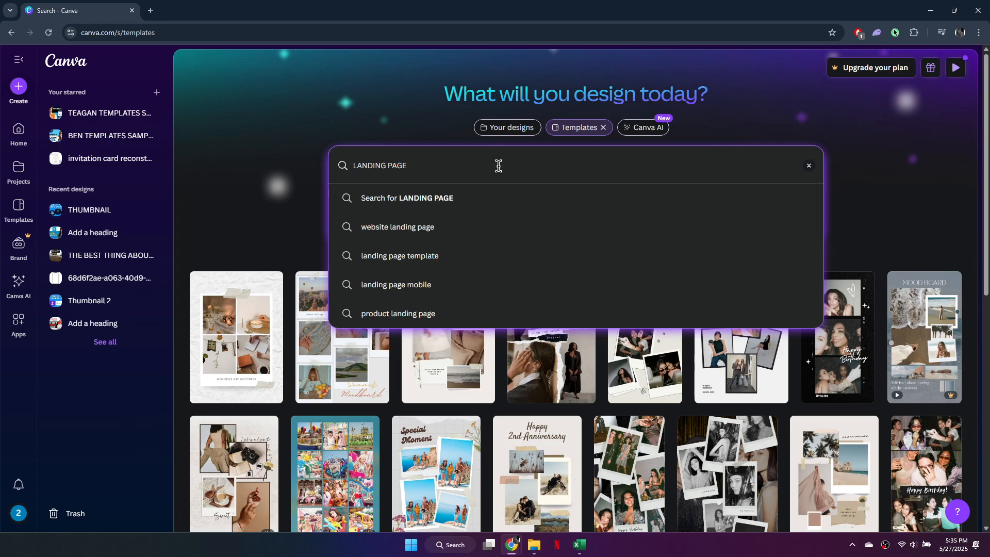
{"action": "left_click", "coordinate": [458, 209]}
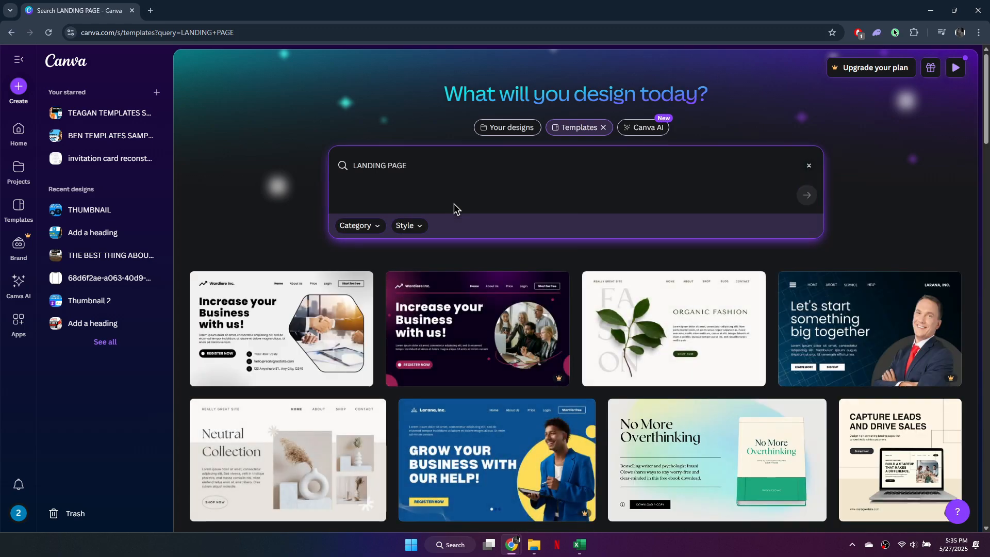
Step: Browse the landing page template results and the category filter options
{"action": "scroll", "coordinate": [789, 278], "scroll_direction": "down", "scroll_amount": 2}
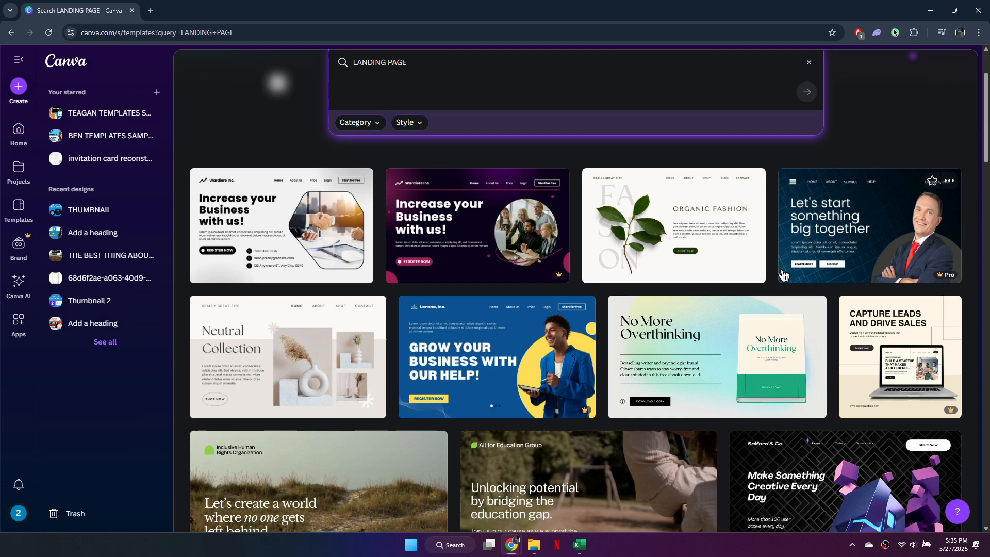
{"action": "scroll", "coordinate": [782, 274], "scroll_direction": "up", "scroll_amount": 2}
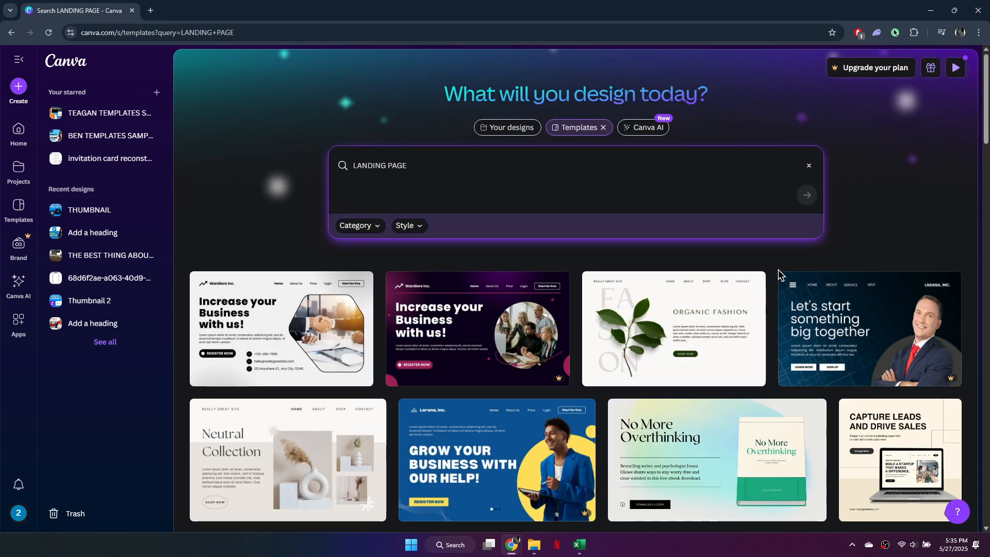
{"action": "scroll", "coordinate": [778, 270], "scroll_direction": "down", "scroll_amount": 1}
{"action": "scroll", "coordinate": [781, 273], "scroll_direction": "down", "scroll_amount": 1}
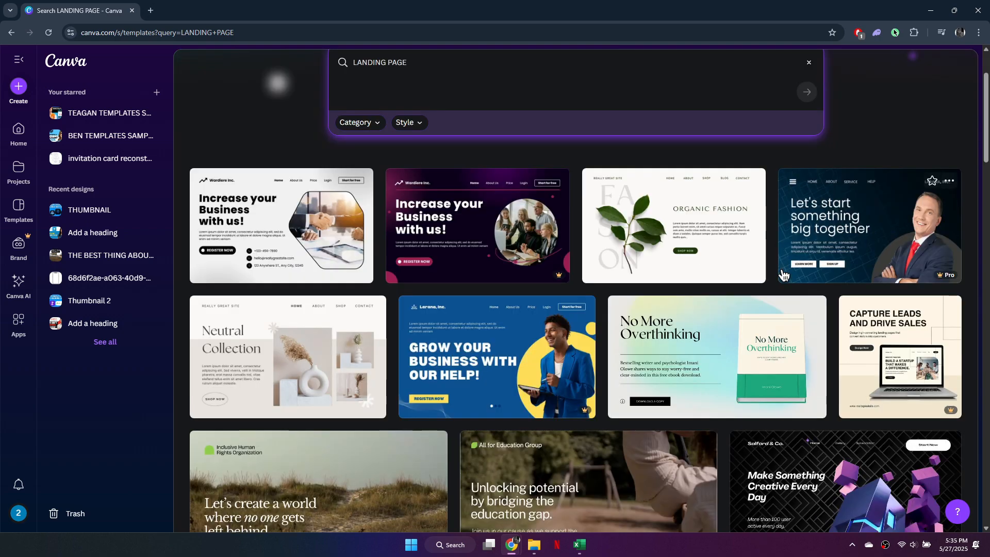
{"action": "left_click", "coordinate": [383, 124]}
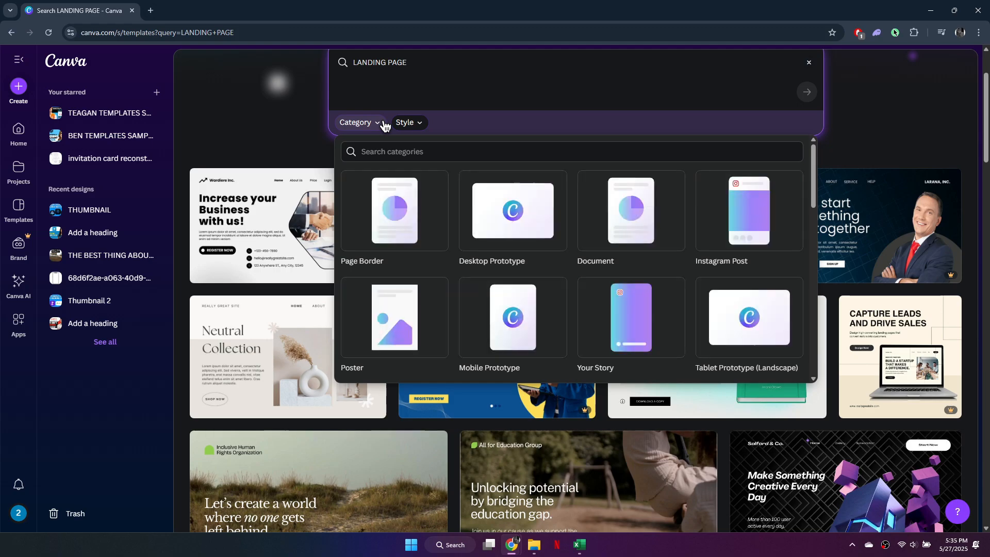
{"action": "scroll", "coordinate": [548, 283], "scroll_direction": "down", "scroll_amount": 10}
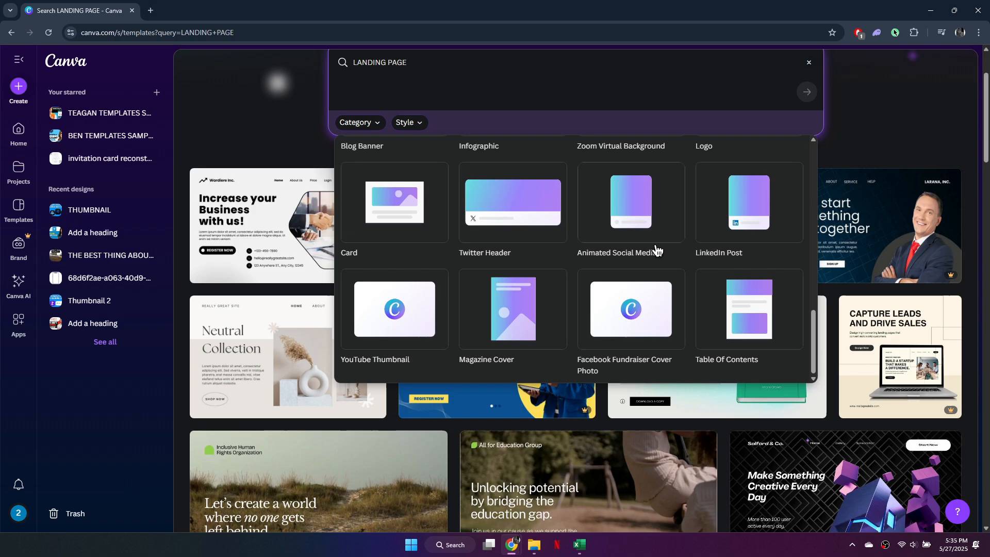
{"action": "left_click", "coordinate": [871, 108]}
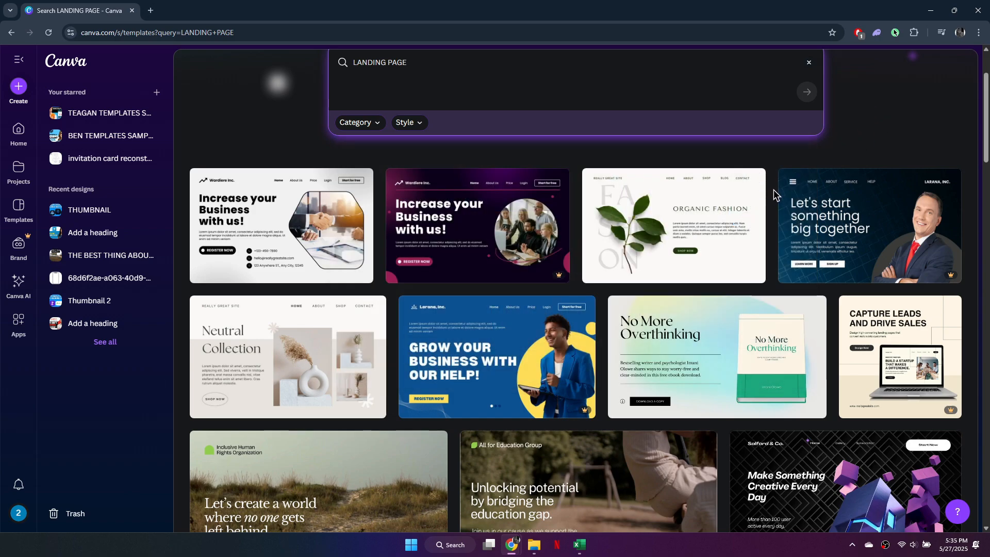
{"action": "scroll", "coordinate": [775, 195], "scroll_direction": "up", "scroll_amount": 2}
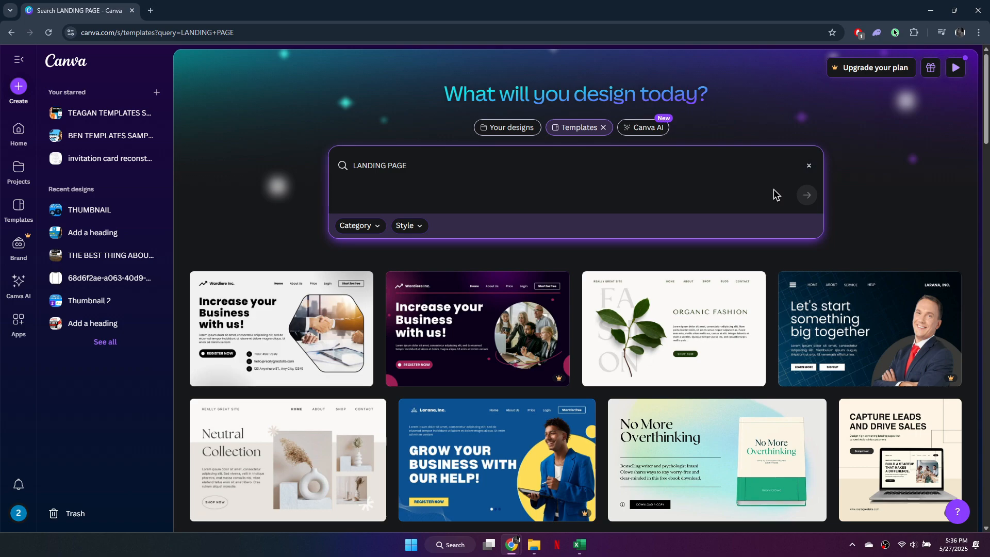
{"action": "scroll", "coordinate": [774, 195], "scroll_direction": "down", "scroll_amount": 2}
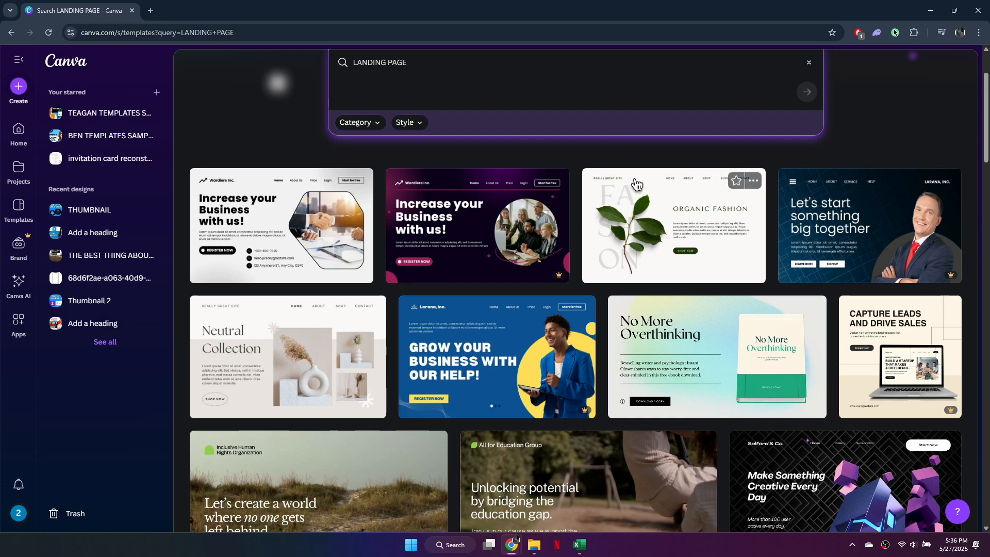
Step: Open the Beige Minimalist Sustainable Organic Fashion landing page template and start customizing it
{"action": "left_click", "coordinate": [698, 221]}
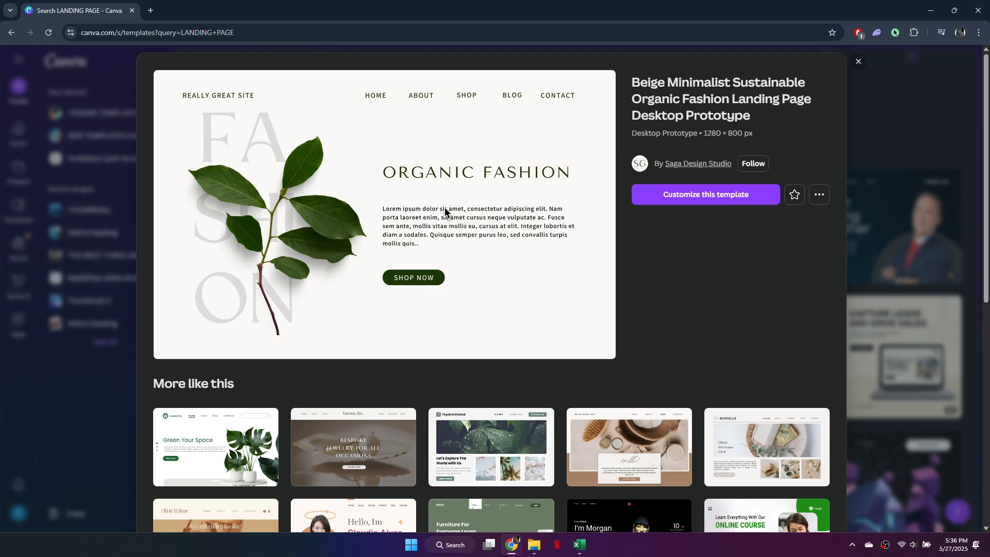
{"action": "left_click", "coordinate": [709, 201]}
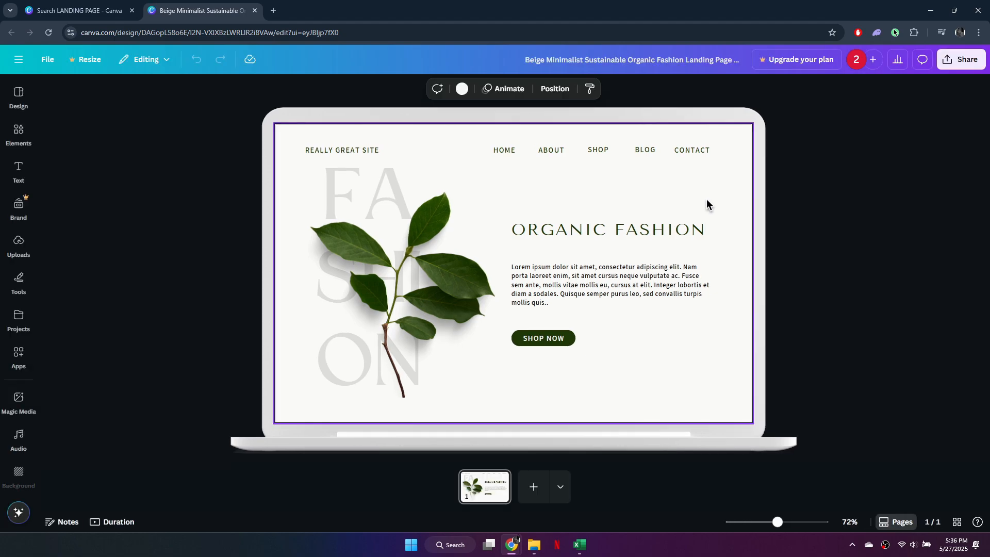
Step: Delete the large FASHION background lettering beside the leaf and undo the deletion
{"action": "double_click", "coordinate": [571, 237]}
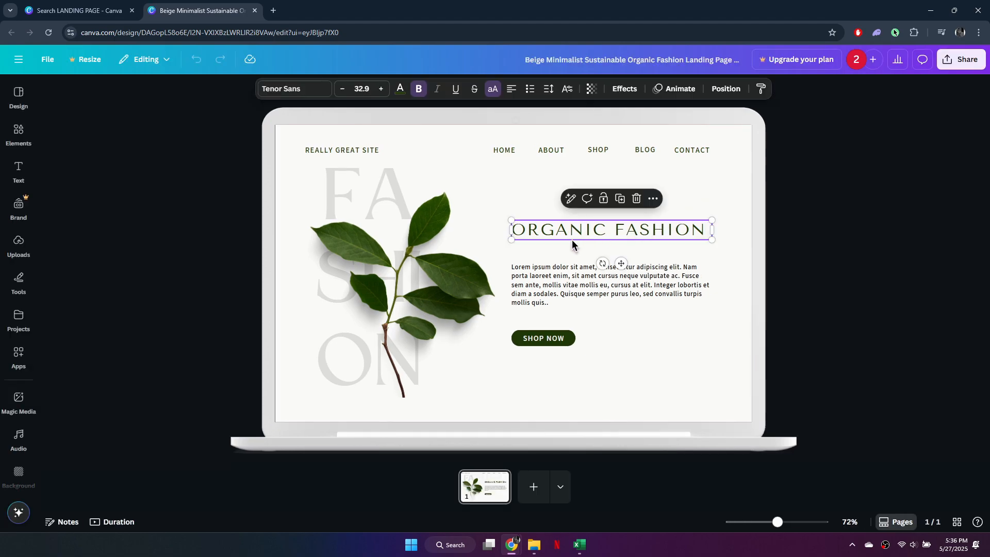
{"action": "left_click", "coordinate": [714, 212]}
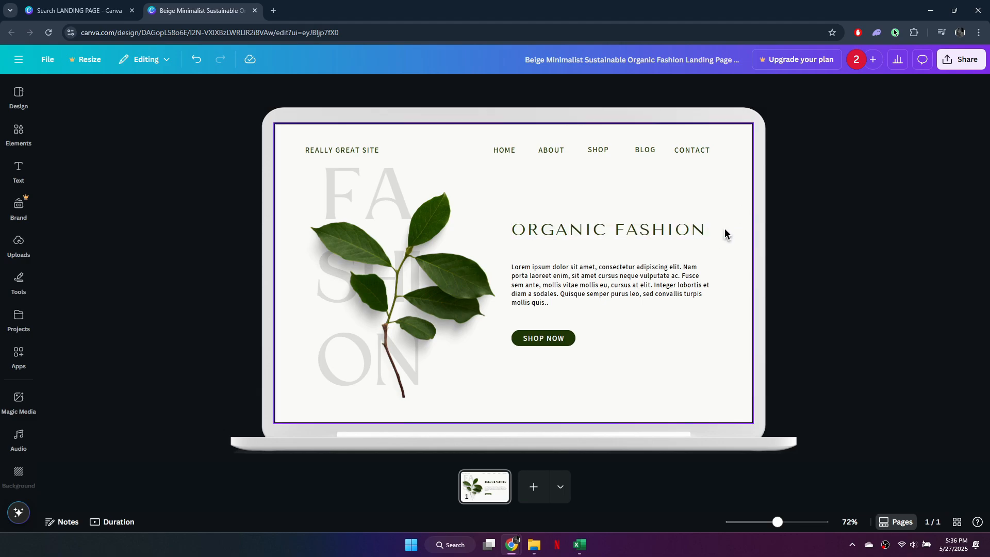
{"action": "left_click", "coordinate": [377, 183]}
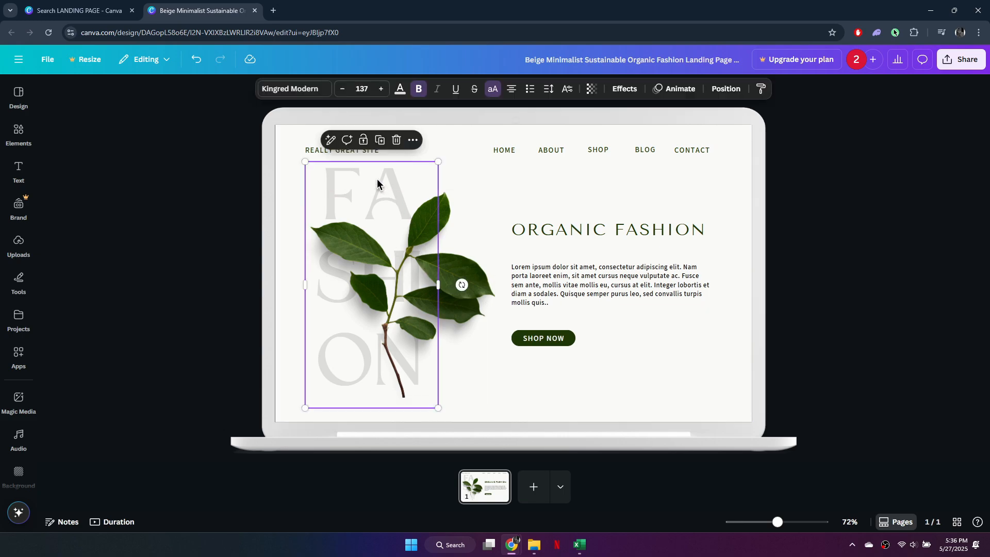
{"action": "key", "text": "Delete"}
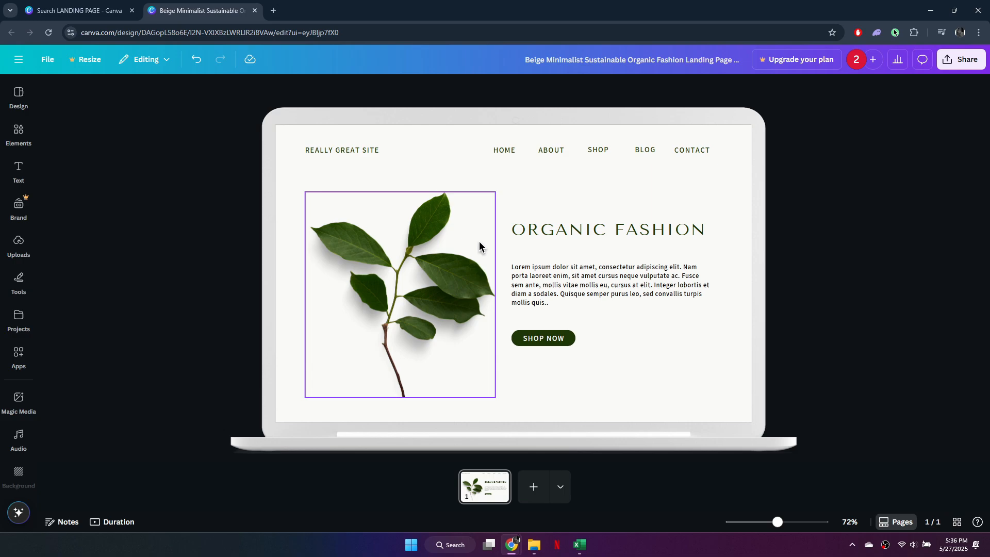
{"action": "key", "text": "ctrl+z"}
{"action": "left_click", "coordinate": [359, 164]}
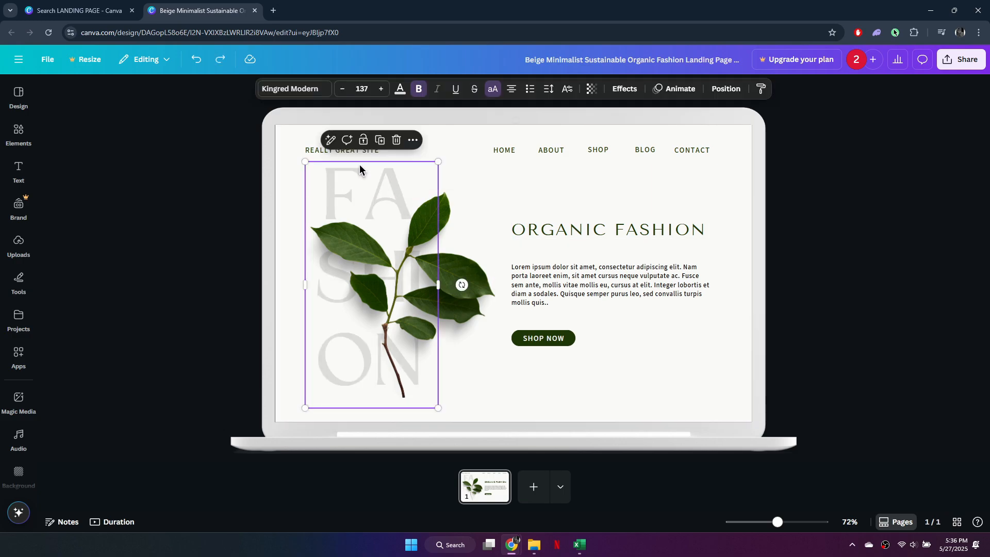
{"action": "left_click", "coordinate": [668, 205]}
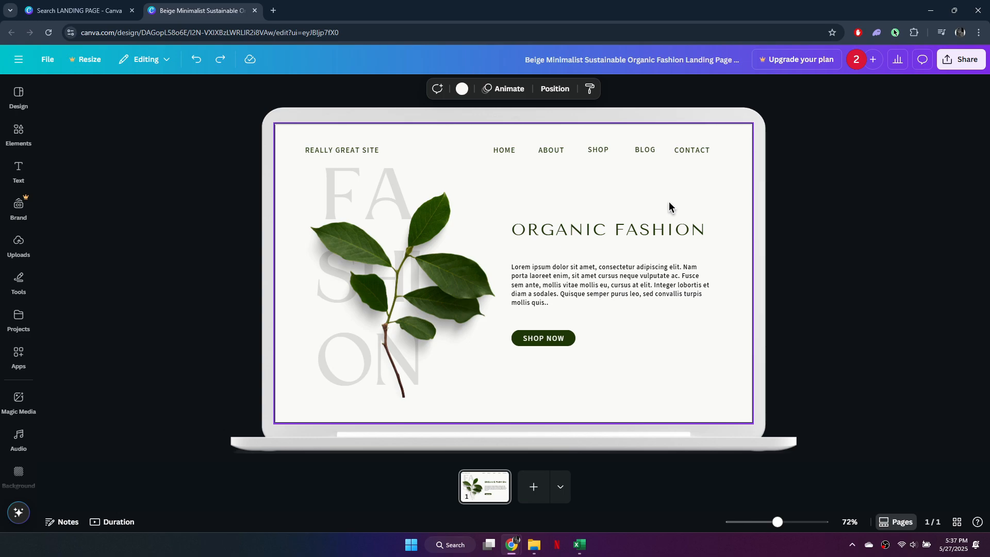
Step: Replace the ORGANIC FASHION heading with SHAX FINDS SEARCH BASED METHOD
{"action": "double_click", "coordinate": [638, 227]}
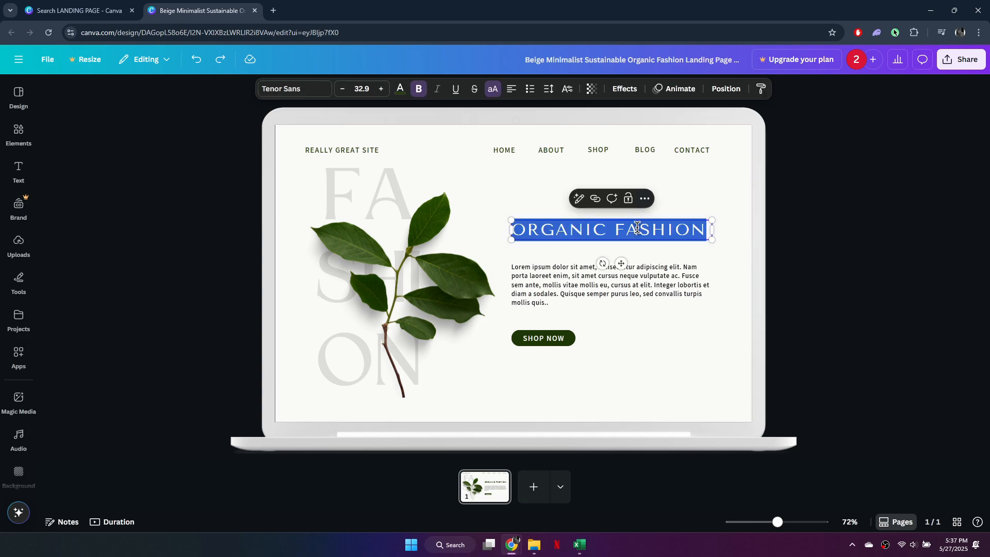
{"action": "type", "text": "SHAX FINDS"}
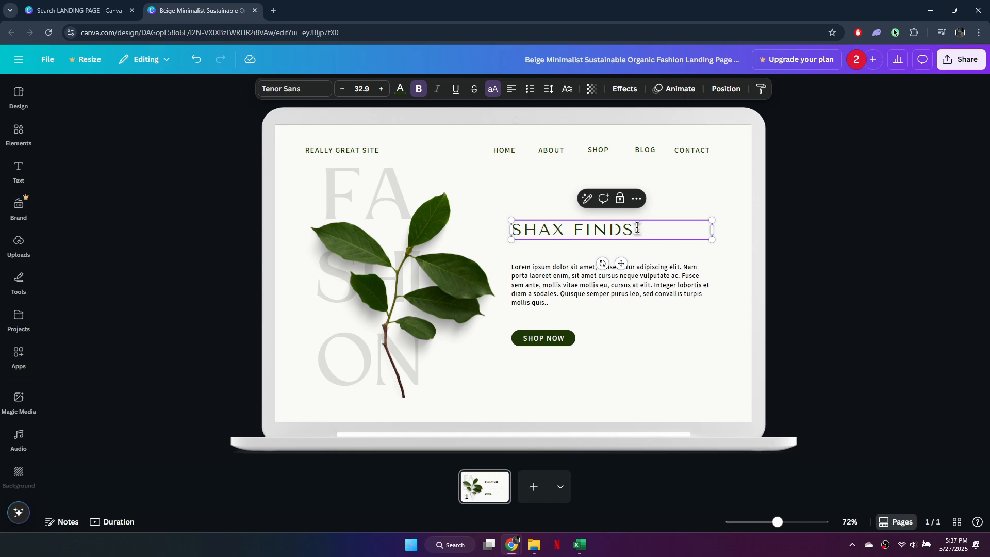
{"action": "type", "text": "SEARCH BASE"}
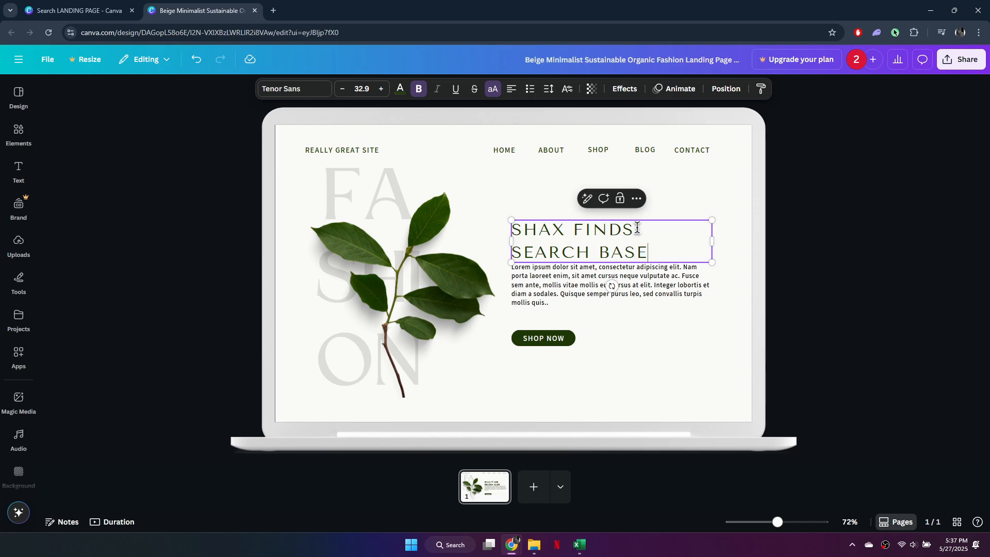
{"action": "type", "text": "D METHOD"}
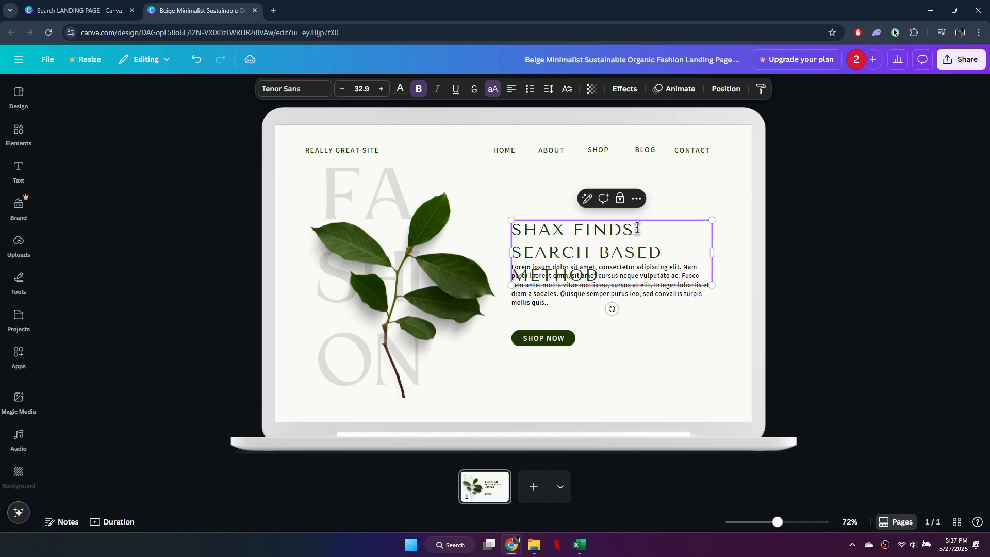
Step: Move the heading text box slightly upward above the paragraph
{"action": "left_click_drag", "start_coordinate": [600, 274], "coordinate": [512, 226]}
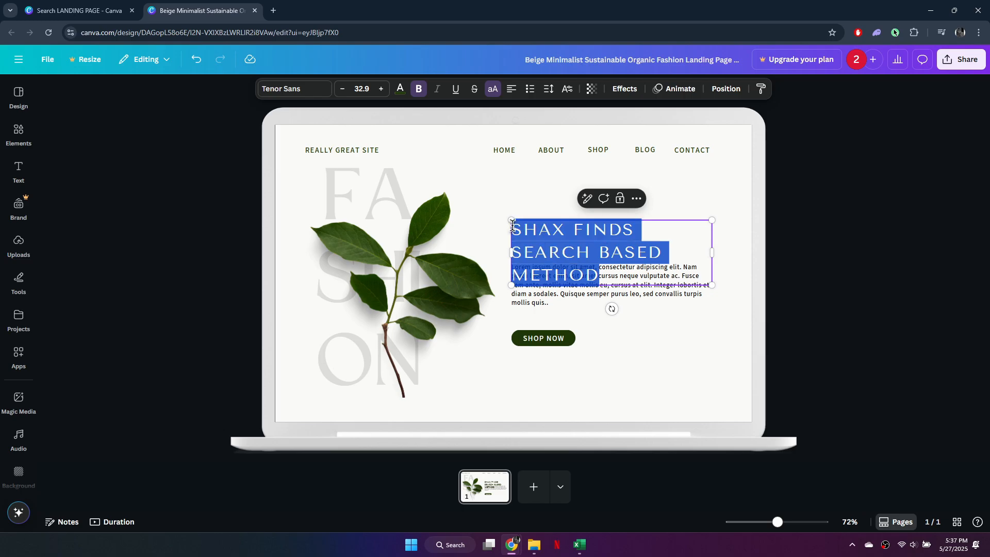
{"action": "left_click", "coordinate": [673, 221]}
{"action": "left_click_drag", "start_coordinate": [673, 222], "coordinate": [673, 201]}
Step: Select the whole heading text, reduce its font size to 31.9 and center-align it
{"action": "left_click", "coordinate": [635, 245]}
{"action": "left_click_drag", "start_coordinate": [634, 246], "coordinate": [513, 200]}
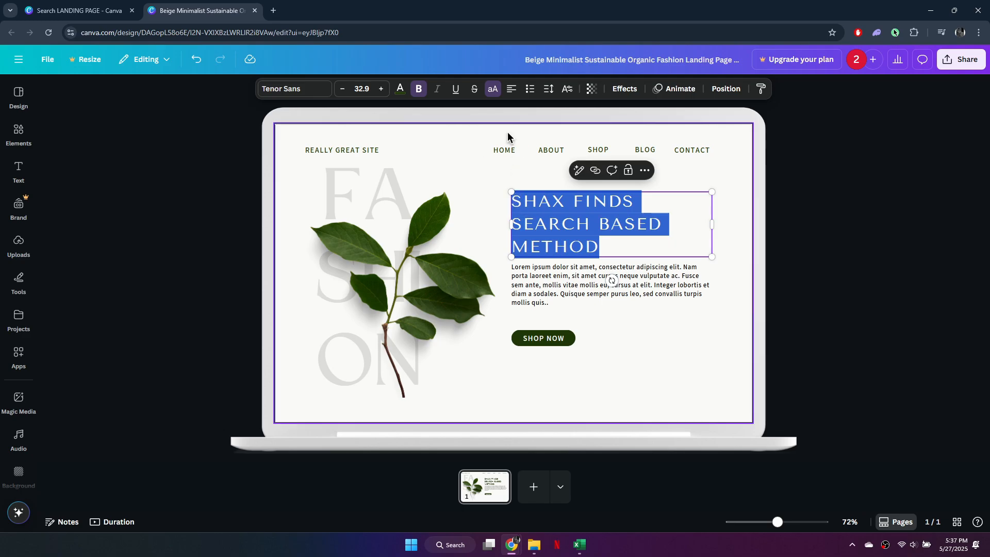
{"action": "left_click", "coordinate": [342, 89]}
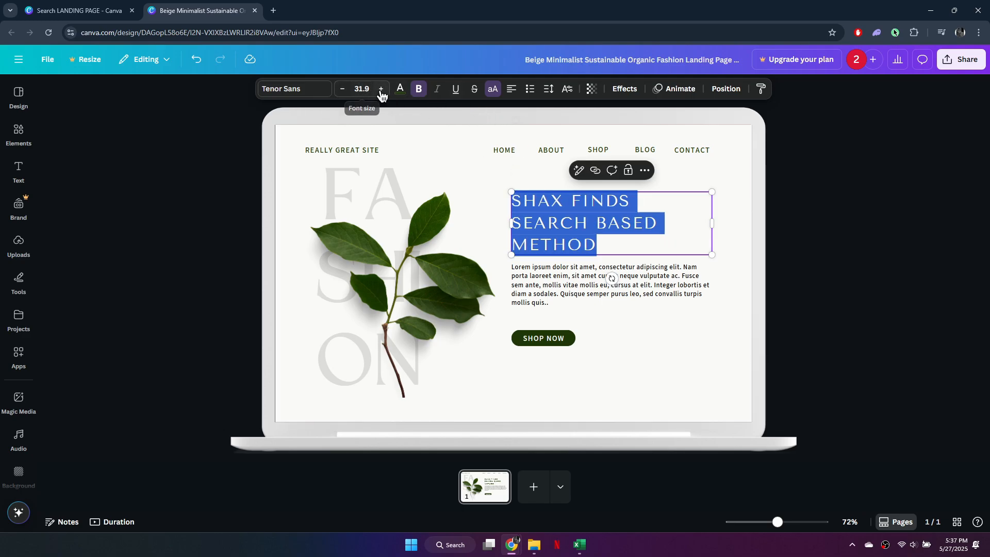
{"action": "left_click", "coordinate": [510, 90]}
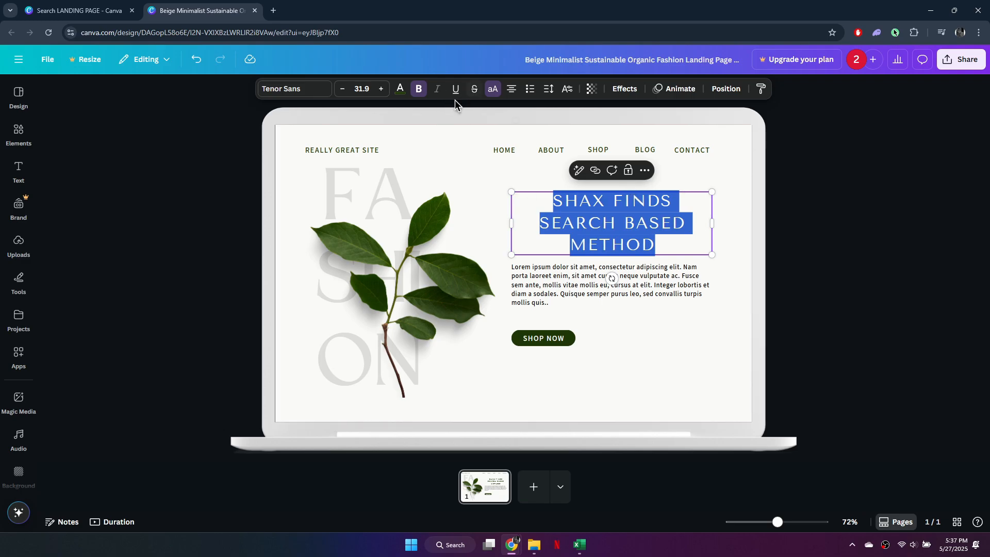
Step: Select the SEARCH BASED METHOD lines of the heading and apply the Maharlika font
{"action": "left_click_drag", "start_coordinate": [676, 202], "coordinate": [545, 199]}
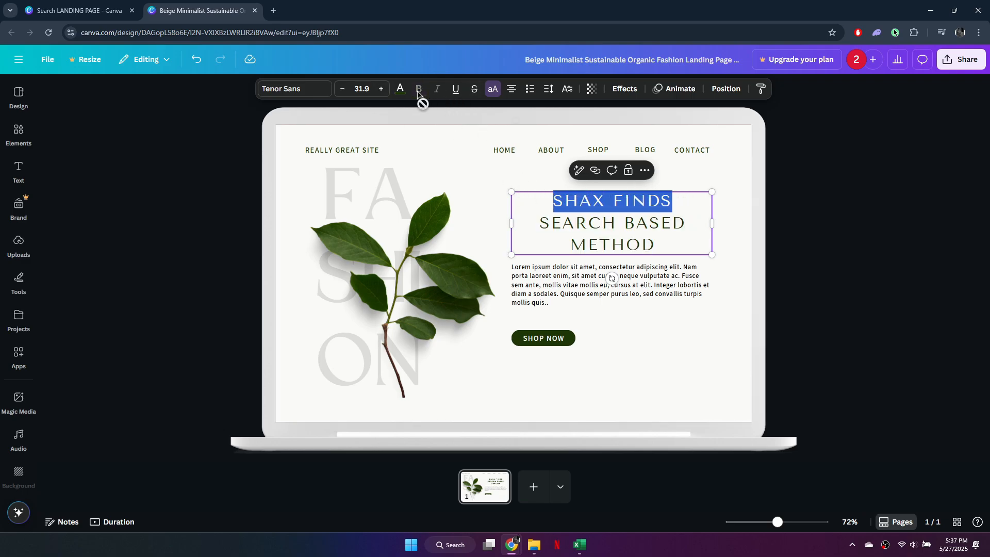
{"action": "left_click", "coordinate": [672, 222]}
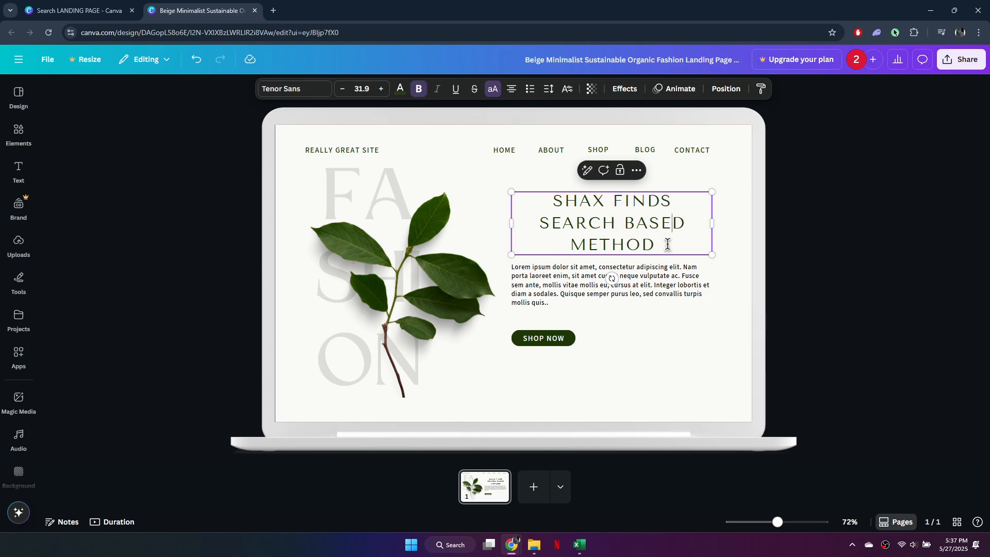
{"action": "left_click_drag", "start_coordinate": [668, 244], "coordinate": [537, 223]}
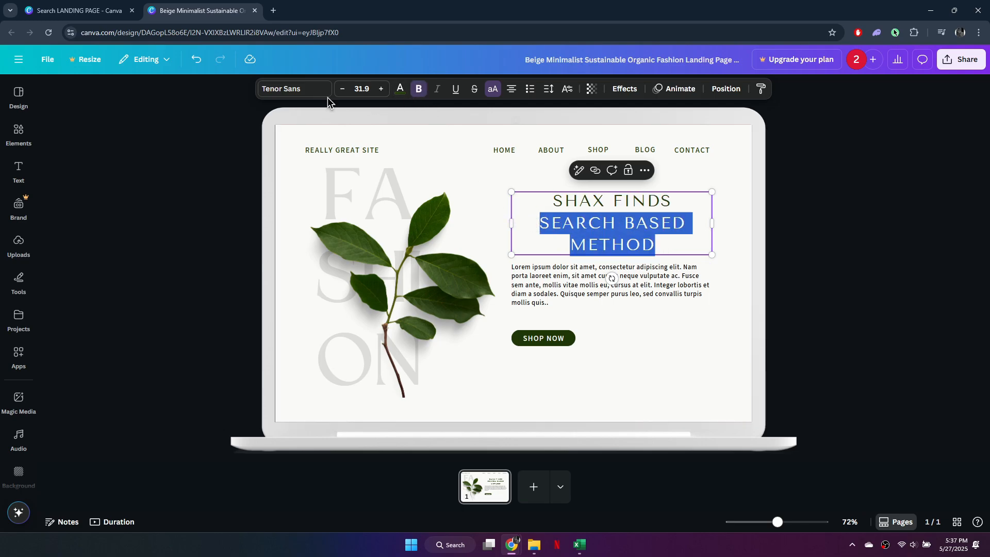
{"action": "left_click", "coordinate": [299, 90]}
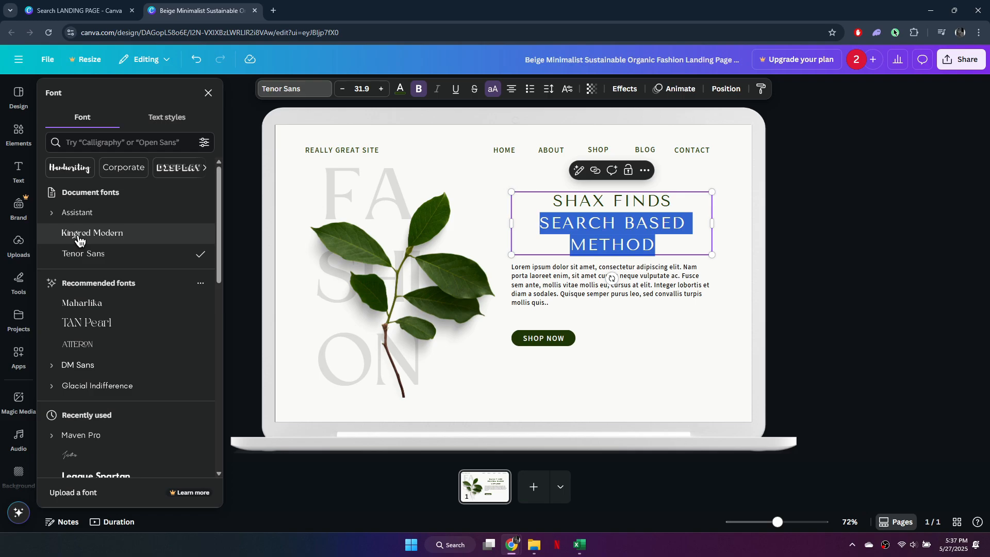
{"action": "left_click", "coordinate": [99, 311]}
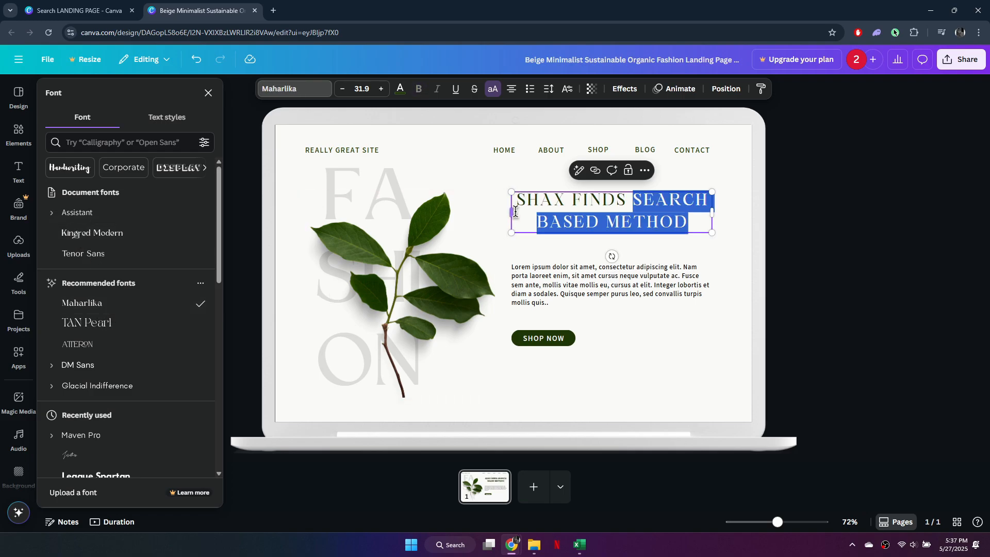
Step: Insert a line break before SEARCH so the heading wraps over three lines
{"action": "left_click", "coordinate": [634, 202]}
{"action": "key", "text": "Return"}
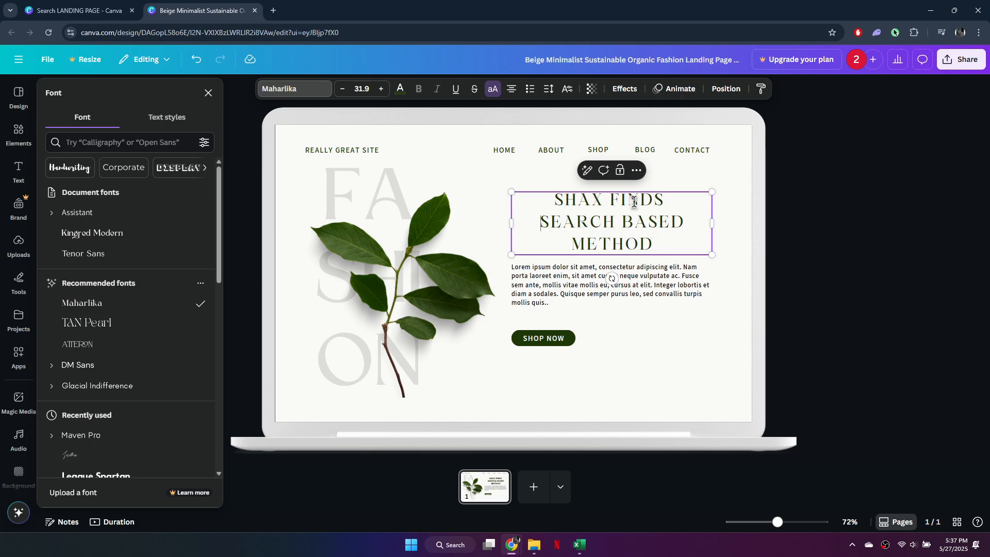
{"action": "key", "text": "BackSpace"}
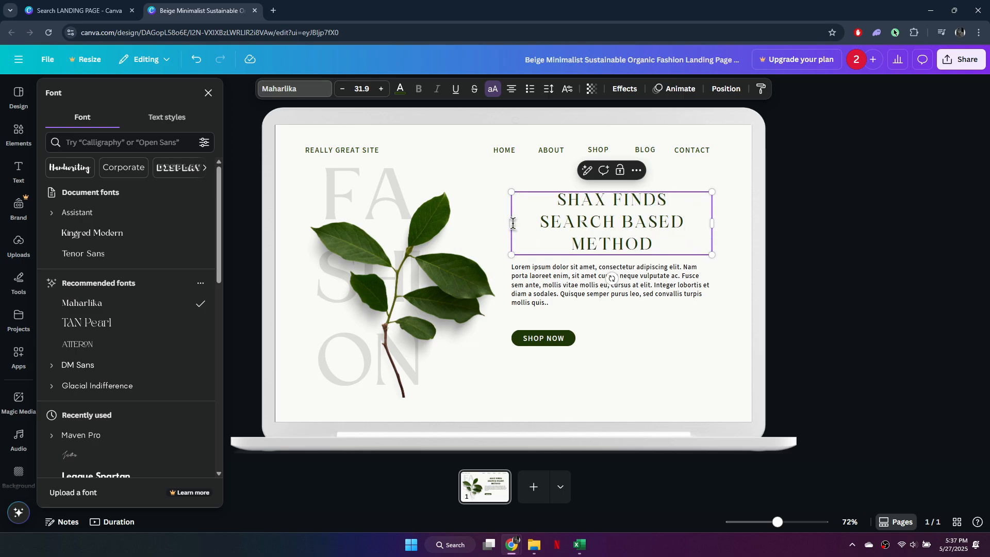
Step: Select the SEARCH BASED METHOD lines of the heading and change their font to Maven Pro
{"action": "left_click_drag", "start_coordinate": [666, 250], "coordinate": [550, 227]}
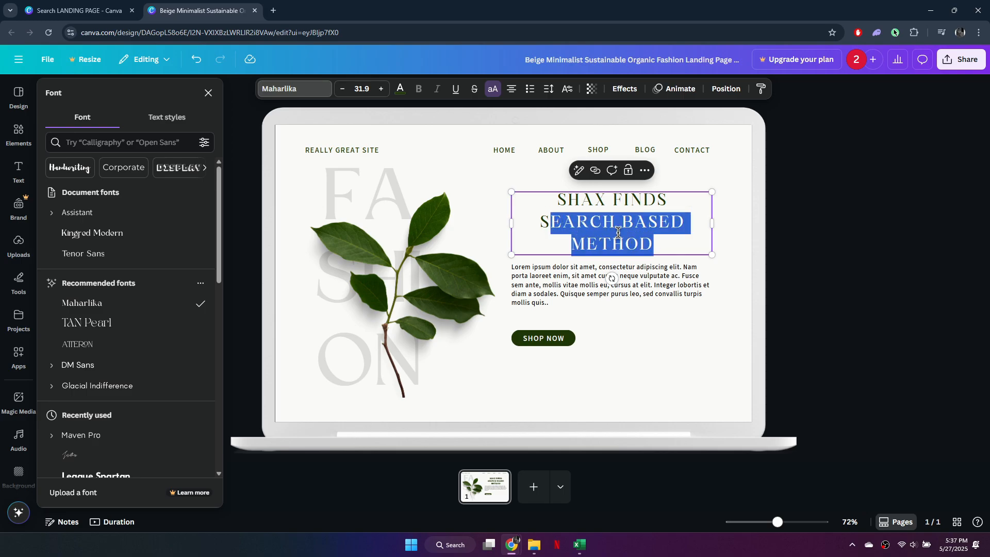
{"action": "left_click", "coordinate": [618, 232]}
{"action": "left_click_drag", "start_coordinate": [657, 246], "coordinate": [542, 227]}
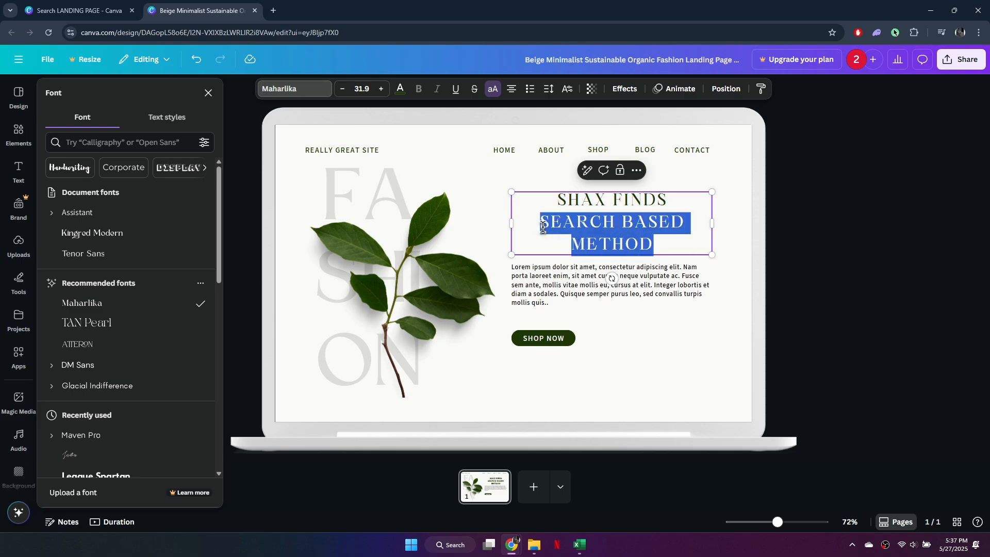
{"action": "left_click", "coordinate": [100, 354]}
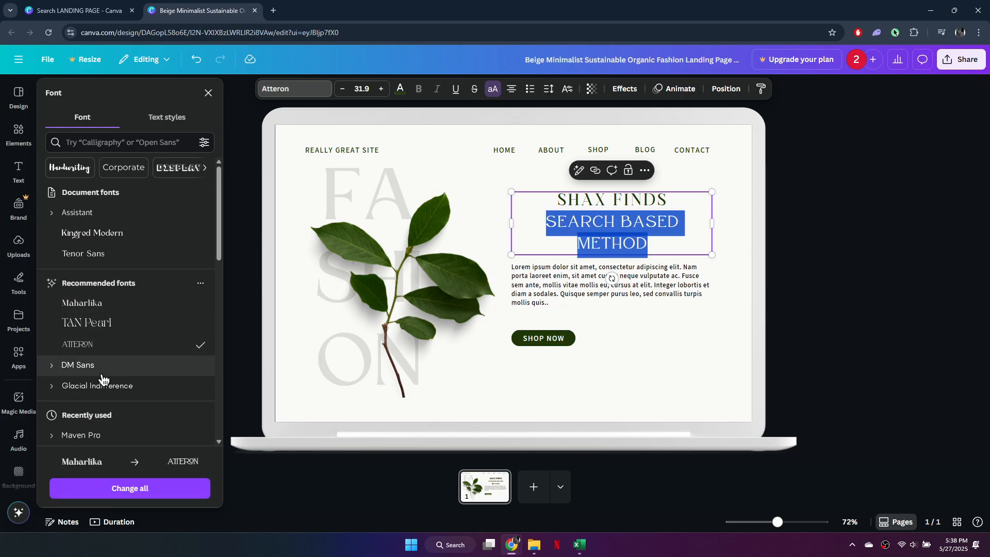
{"action": "left_click", "coordinate": [103, 435]}
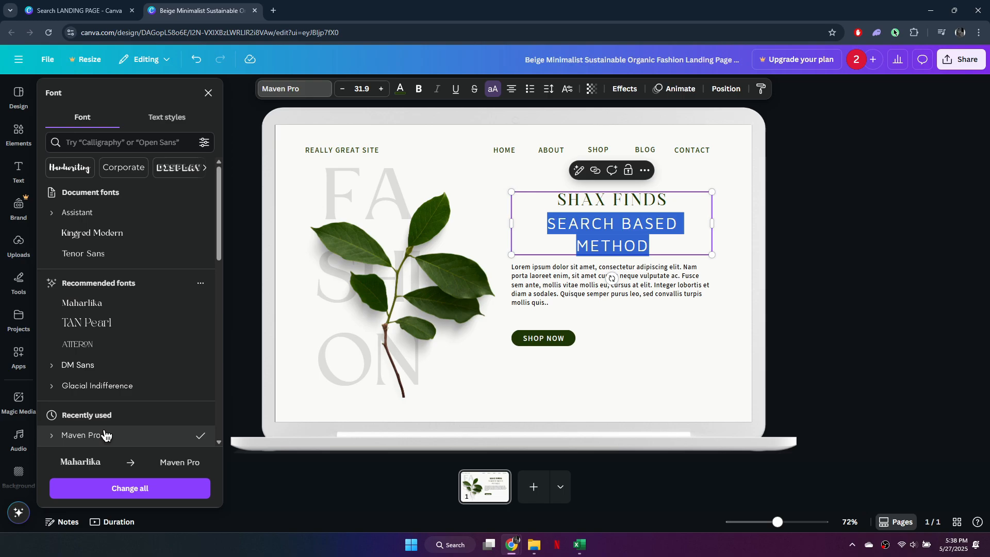
Step: Make the SEARCH BASED METHOD lines bold and reduce their line spacing
{"action": "left_click", "coordinate": [419, 89]}
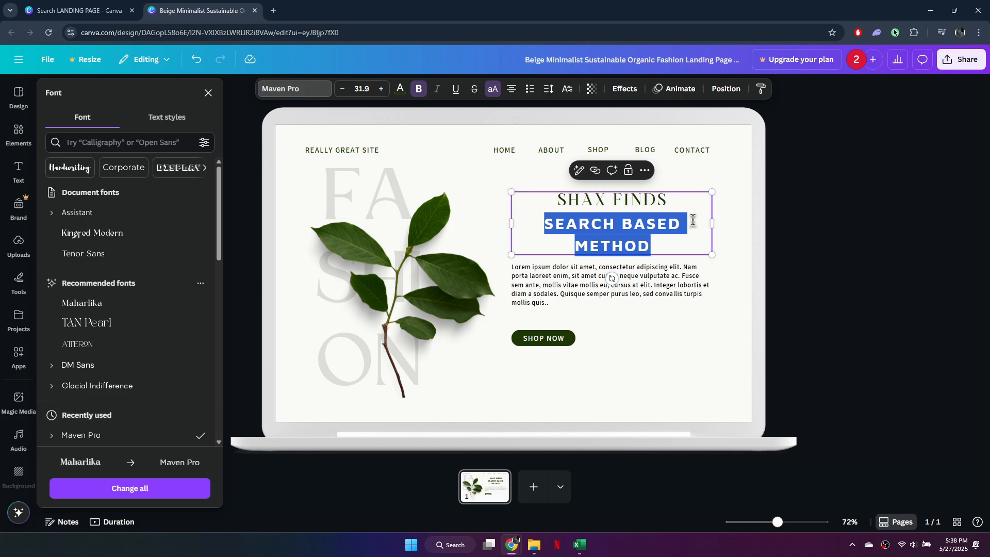
{"action": "left_click", "coordinate": [549, 88]}
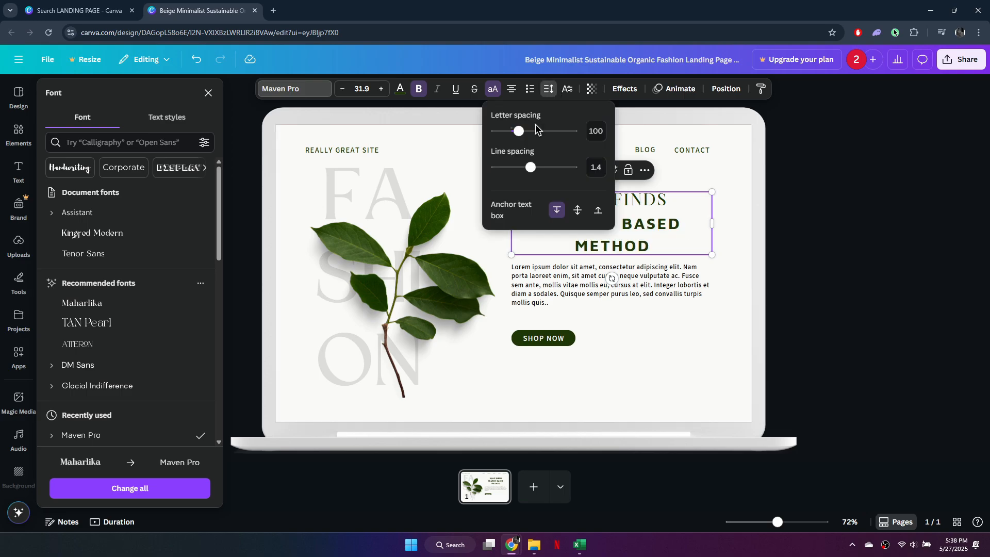
{"action": "left_click_drag", "start_coordinate": [531, 167], "coordinate": [520, 177]}
{"action": "left_click", "coordinate": [788, 246]}
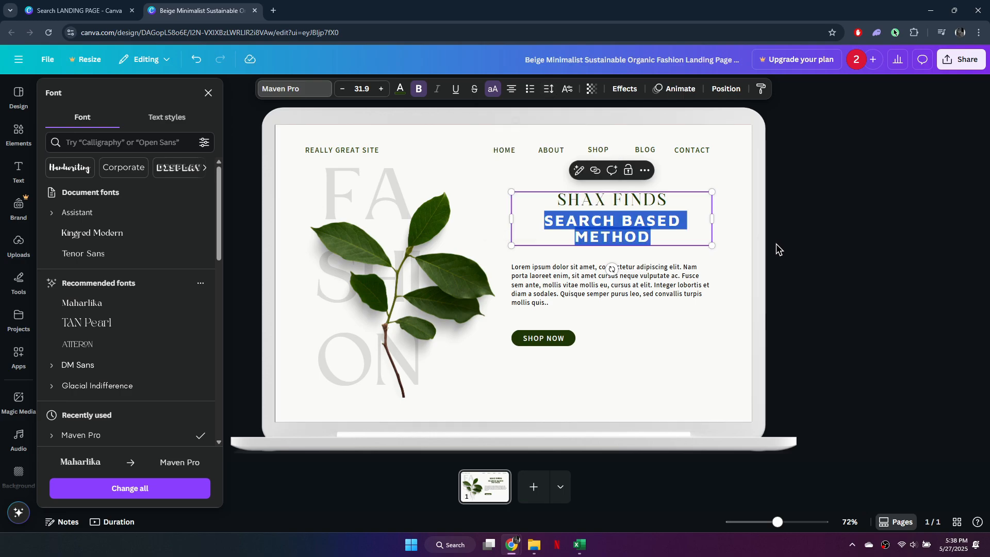
Step: Reselect the SEARCH BASED METHOD text and reduce its font size to 28.9
{"action": "left_click", "coordinate": [774, 243]}
{"action": "left_click", "coordinate": [633, 218]}
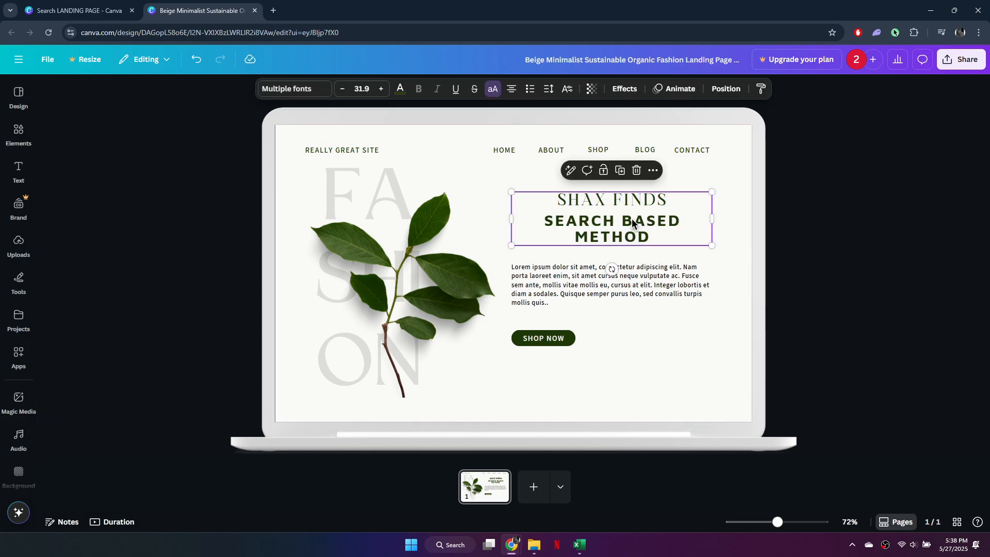
{"action": "left_click", "coordinate": [632, 218]}
{"action": "left_click_drag", "start_coordinate": [542, 221], "coordinate": [651, 238]}
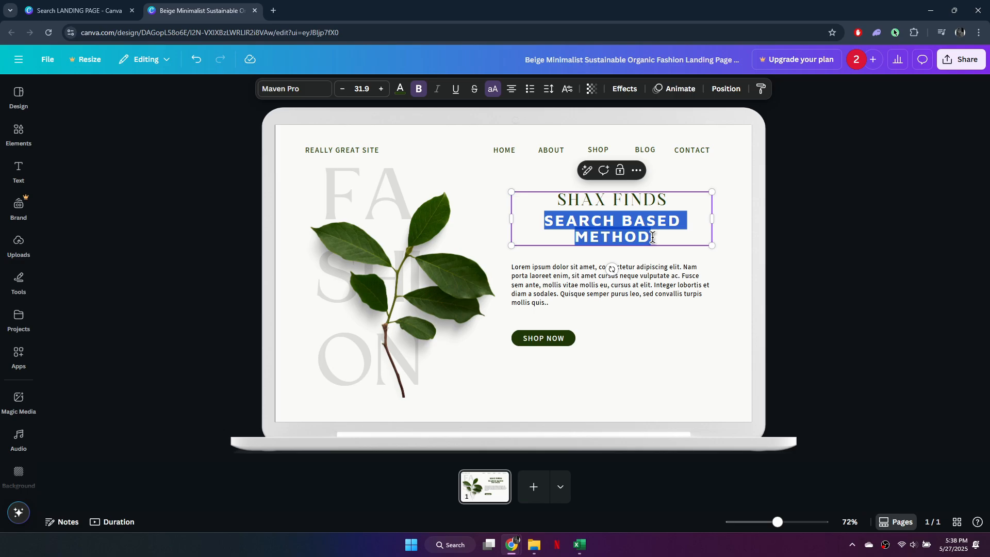
{"action": "left_click", "coordinate": [349, 91]}
{"action": "left_click", "coordinate": [349, 92]}
{"action": "left_click", "coordinate": [348, 92]}
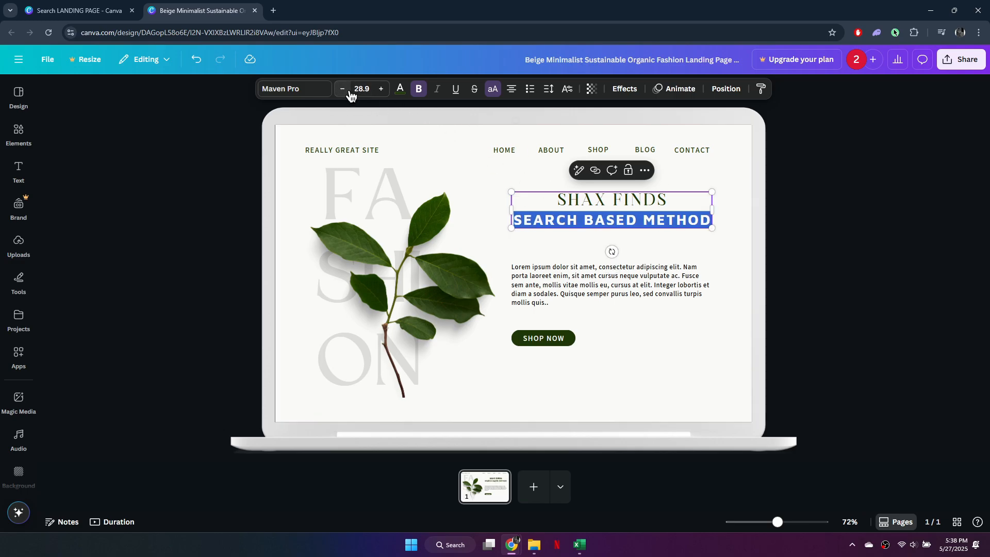
Step: Select the SHAX FINDS line of the heading and enlarge its font size
{"action": "left_click", "coordinate": [669, 200]}
{"action": "left_click_drag", "start_coordinate": [669, 200], "coordinate": [567, 200]}
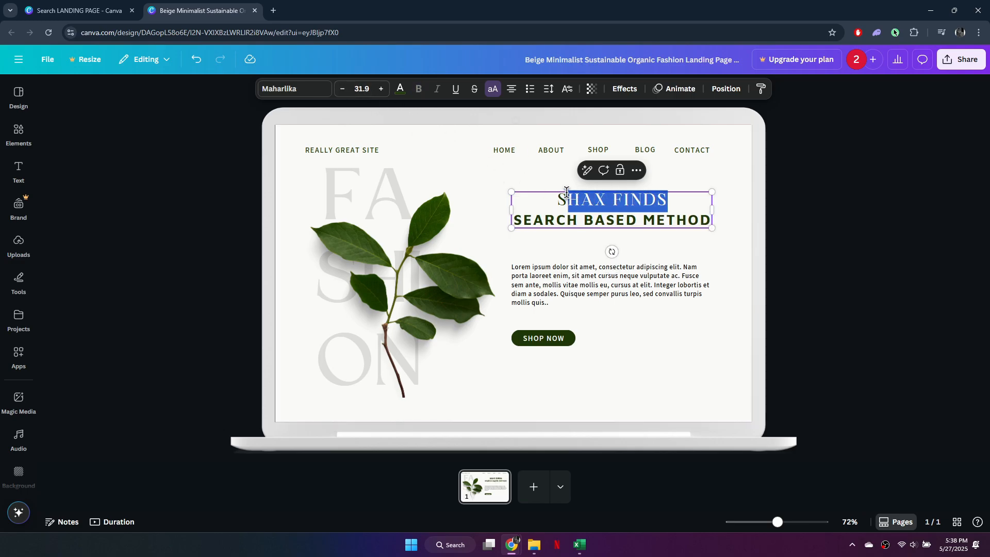
{"action": "left_click_drag", "start_coordinate": [673, 200], "coordinate": [558, 201]}
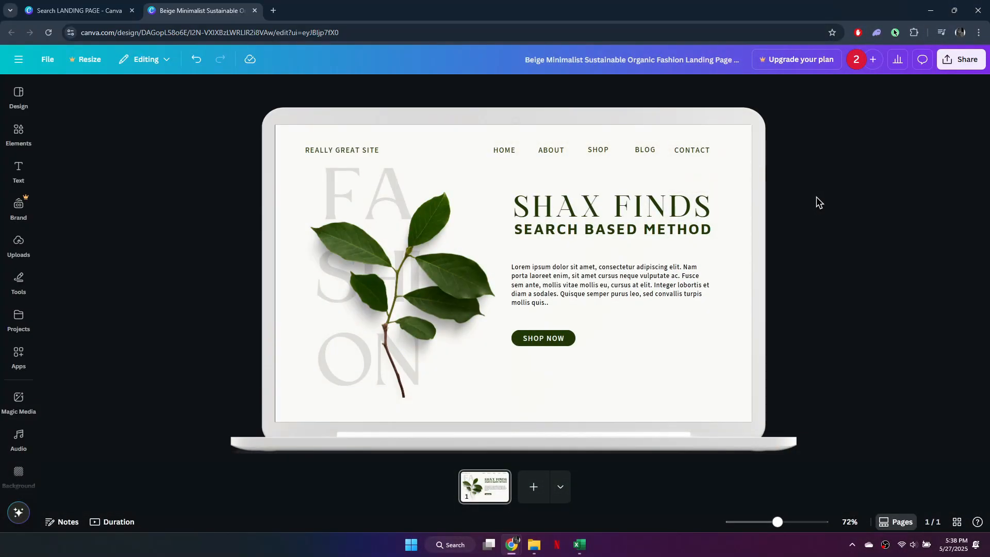
Step: Delete the leaf image and the large FASHION background text from the page
{"action": "left_click", "coordinate": [370, 279]}
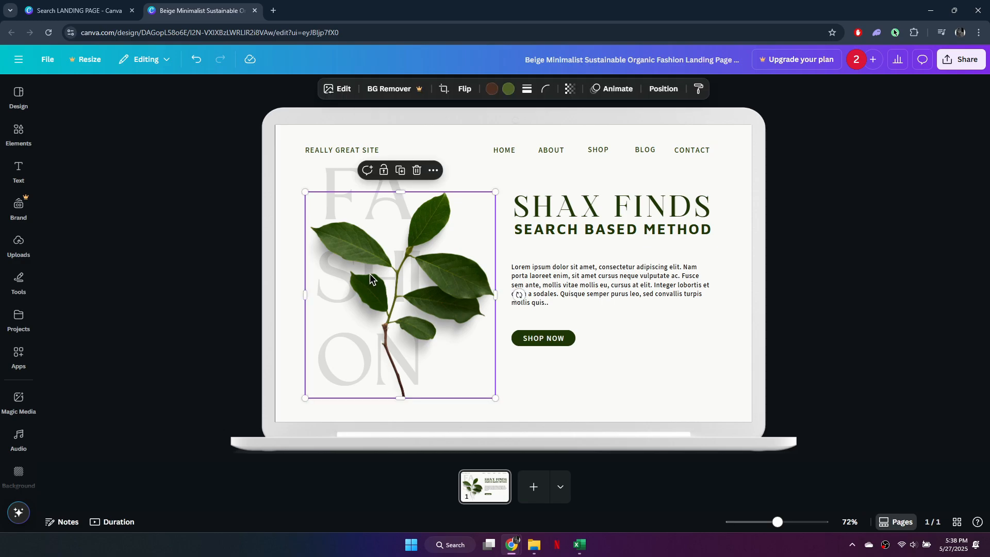
{"action": "left_click", "coordinate": [338, 88]}
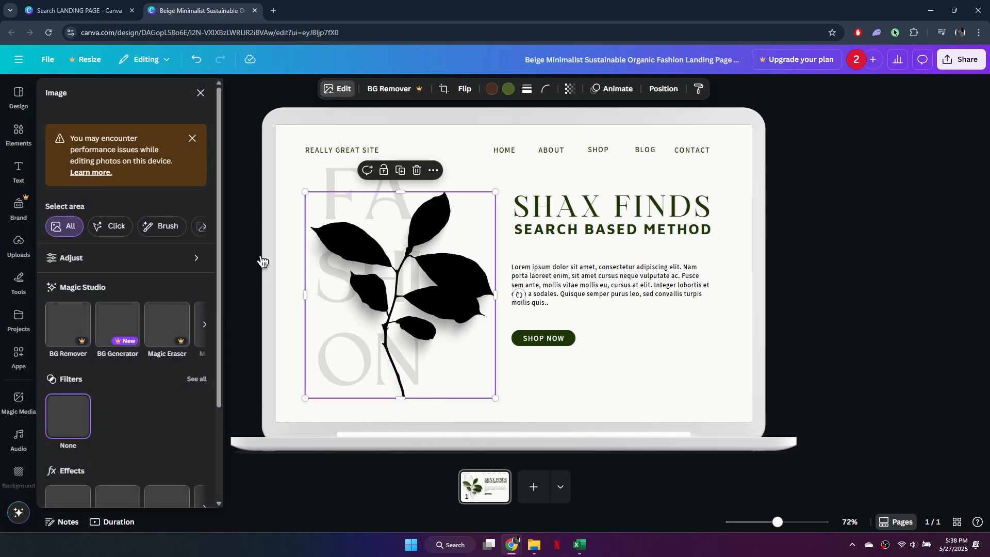
{"action": "scroll", "coordinate": [139, 279], "scroll_direction": "down", "scroll_amount": 3}
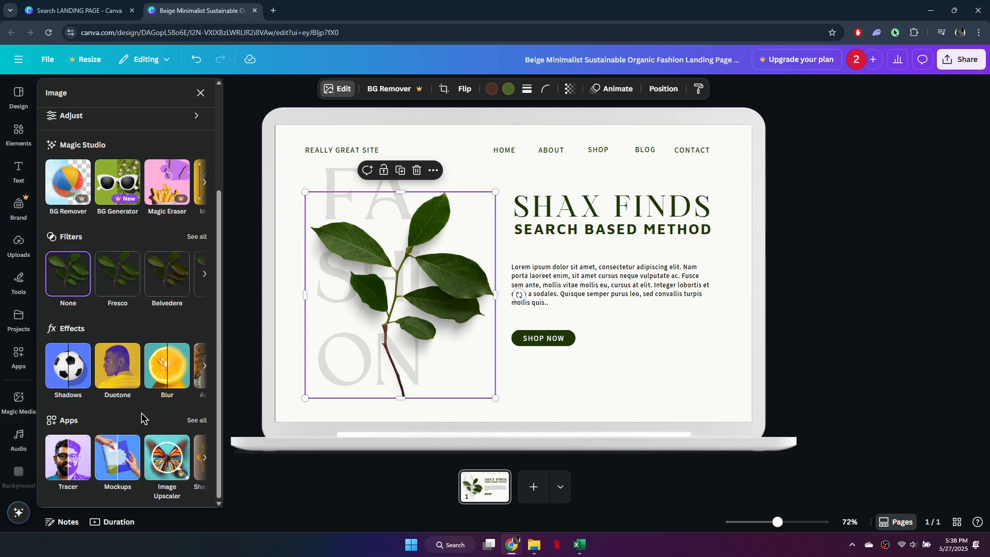
{"action": "scroll", "coordinate": [141, 418], "scroll_direction": "up", "scroll_amount": 3}
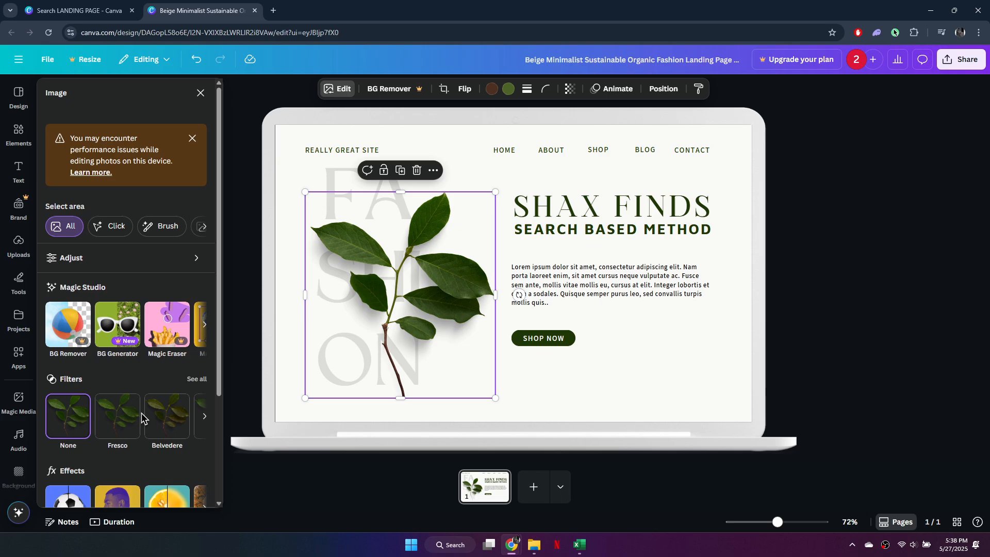
{"action": "key", "text": "Delete"}
{"action": "left_click", "coordinate": [389, 264]}
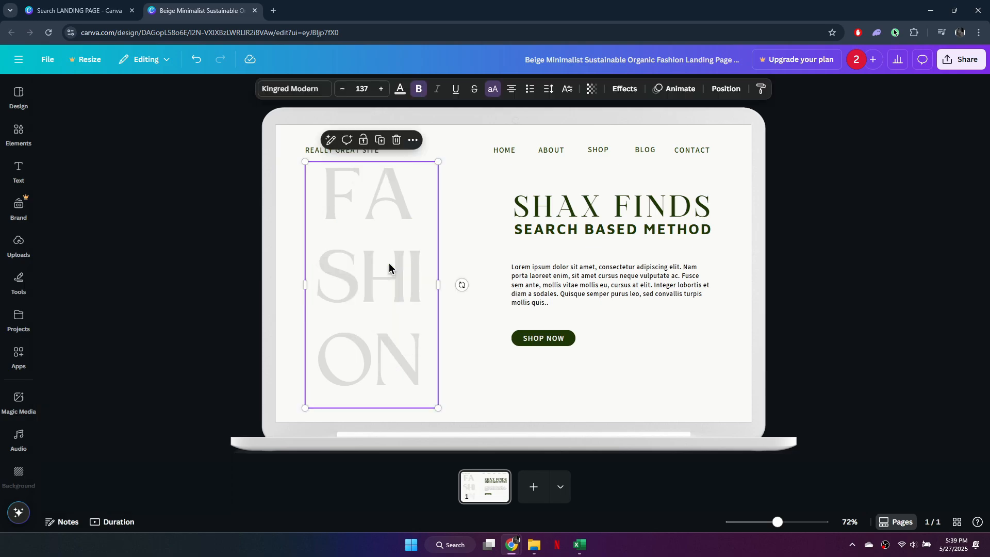
{"action": "key", "text": "Delete"}
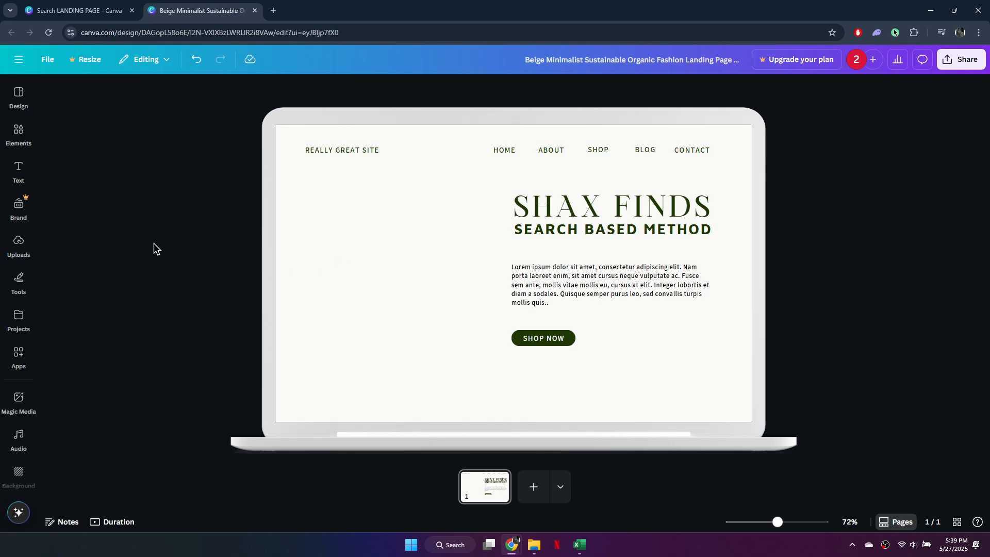
Step: Upload a portrait photo from the Documents folder into the design's uploads
{"action": "left_click", "coordinate": [19, 249]}
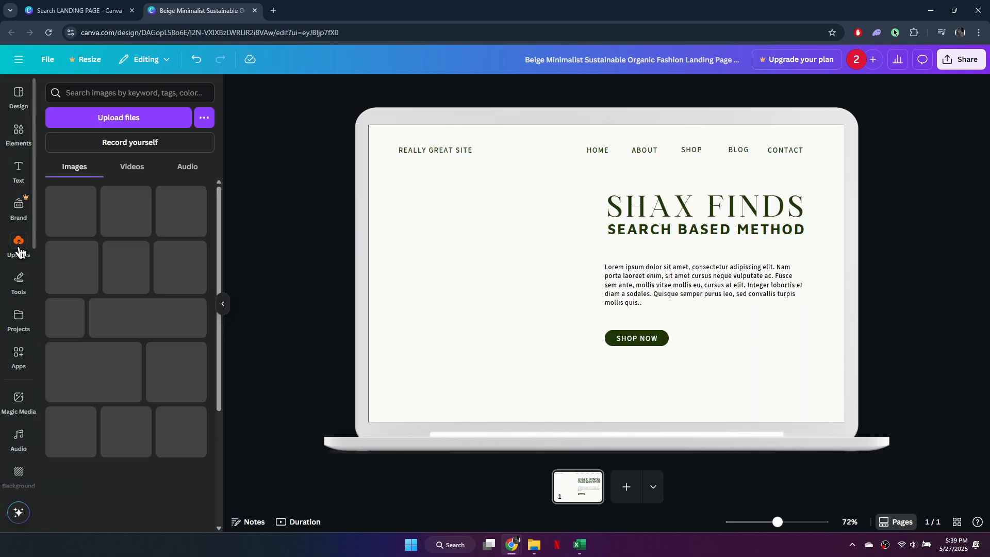
{"action": "left_click", "coordinate": [132, 119]}
{"action": "left_click", "coordinate": [80, 252]}
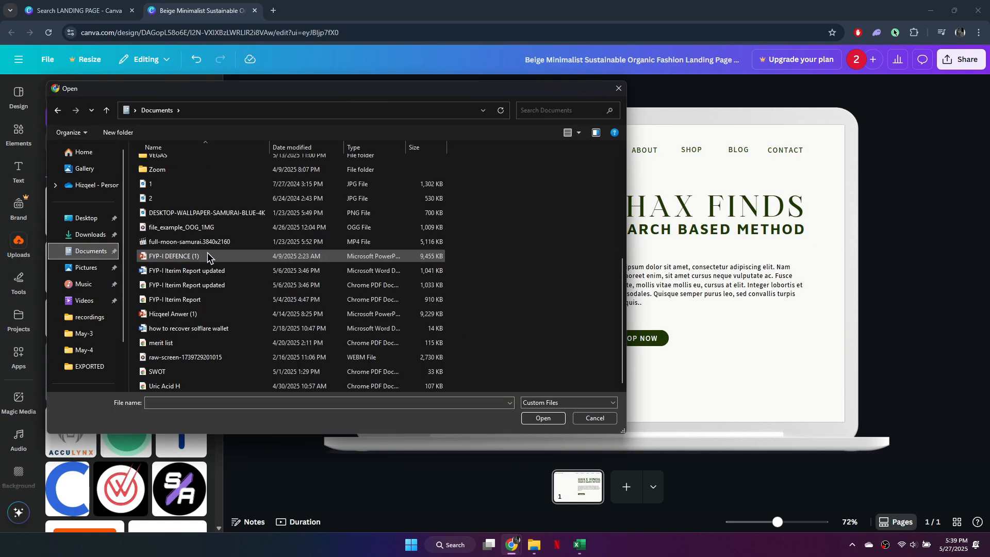
{"action": "left_click", "coordinate": [411, 195]}
{"action": "left_click", "coordinate": [543, 418]}
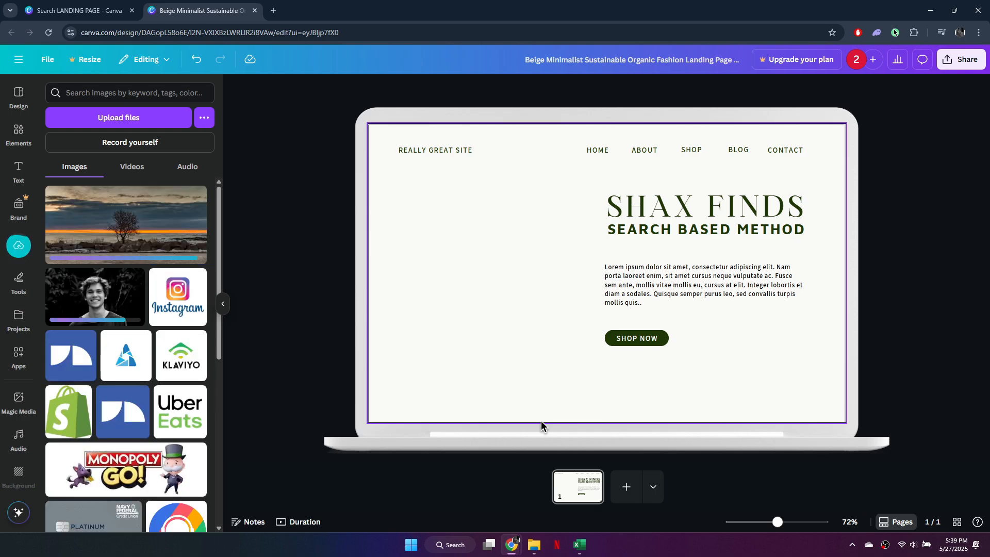
Step: Place the uploaded portrait photo on the page and resize it to fill the area left of the heading
{"action": "left_click_drag", "start_coordinate": [785, 274], "coordinate": [712, 273]}
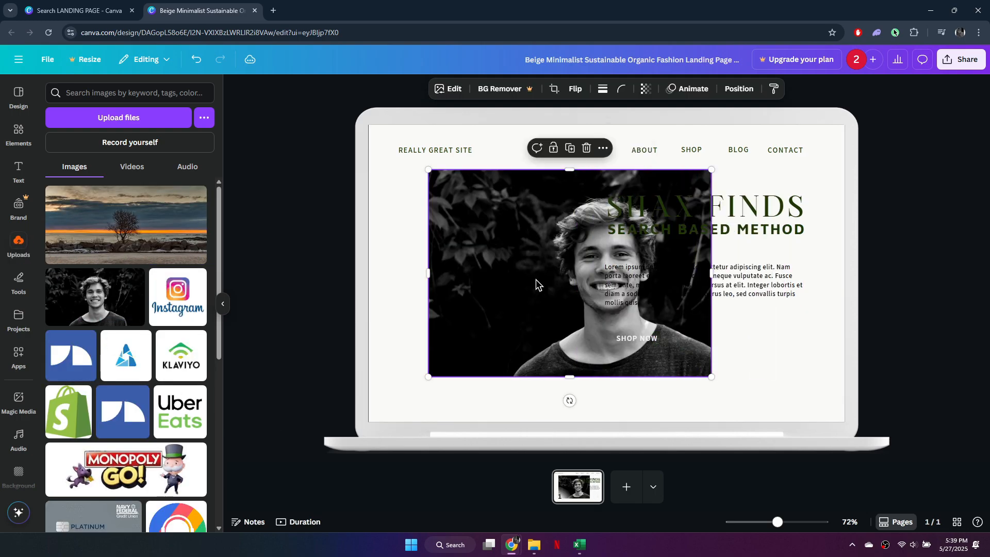
{"action": "left_click_drag", "start_coordinate": [534, 281], "coordinate": [433, 281]}
{"action": "left_click_drag", "start_coordinate": [327, 273], "coordinate": [414, 274]}
{"action": "mouse_move", "coordinate": [494, 283]}
{"action": "left_mouse_down"}
{"action": "mouse_move", "coordinate": [458, 287]}
{"action": "mouse_move", "coordinate": [460, 297]}
{"action": "mouse_move", "coordinate": [509, 291]}
{"action": "left_mouse_up"}
{"action": "left_click", "coordinate": [898, 266]}
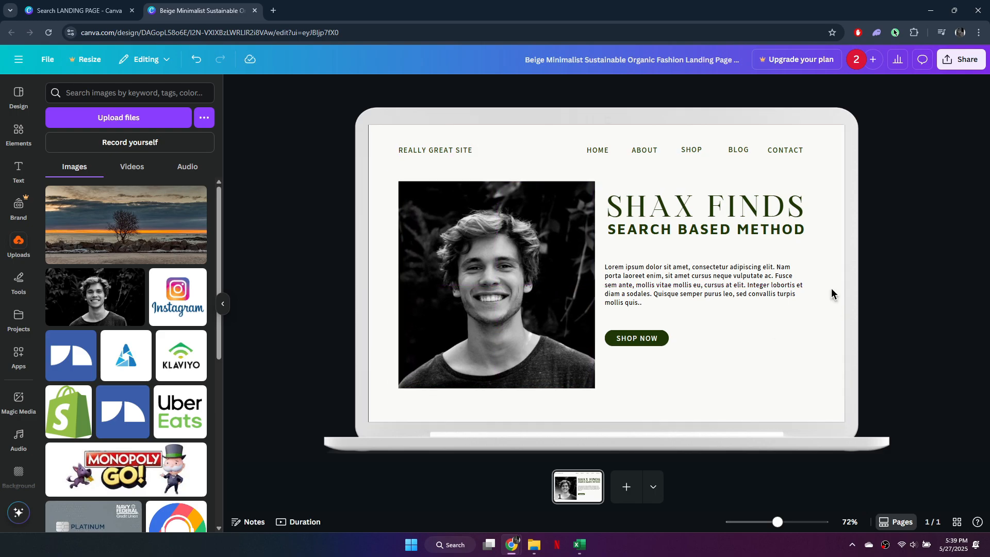
{"action": "key", "text": "ctrl+z"}
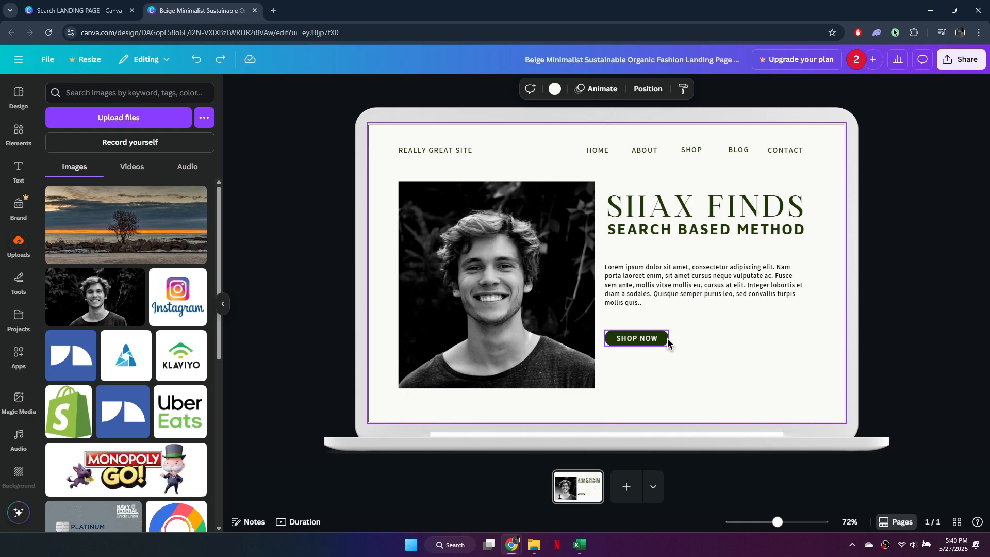
Step: Enlarge the SHOP NOW button and change its text to BUY NOW
{"action": "left_click", "coordinate": [666, 339]}
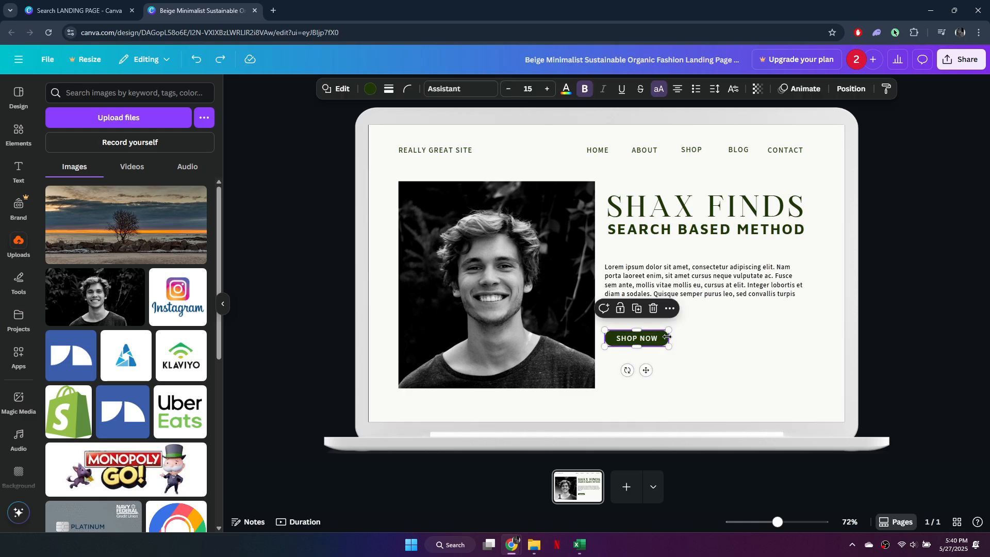
{"action": "left_click", "coordinate": [659, 340]}
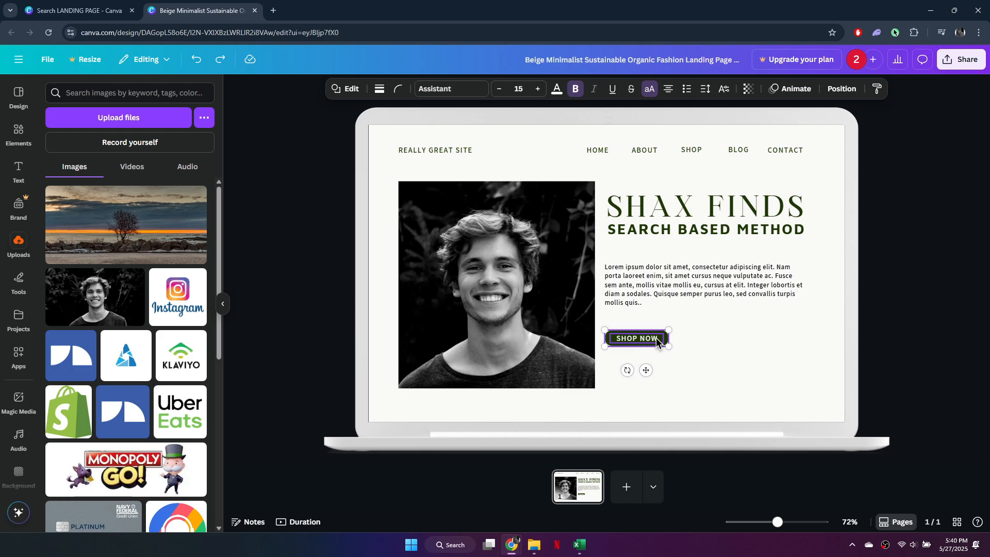
{"action": "left_click", "coordinate": [619, 314]}
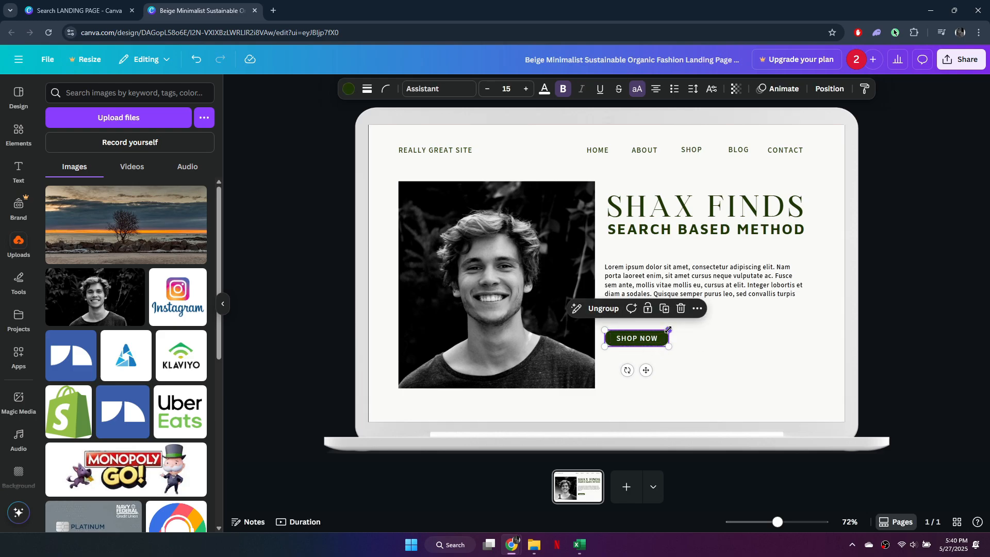
{"action": "left_click_drag", "start_coordinate": [668, 330], "coordinate": [731, 315]}
{"action": "left_click_drag", "start_coordinate": [679, 336], "coordinate": [709, 336]}
{"action": "double_click", "coordinate": [732, 339]}
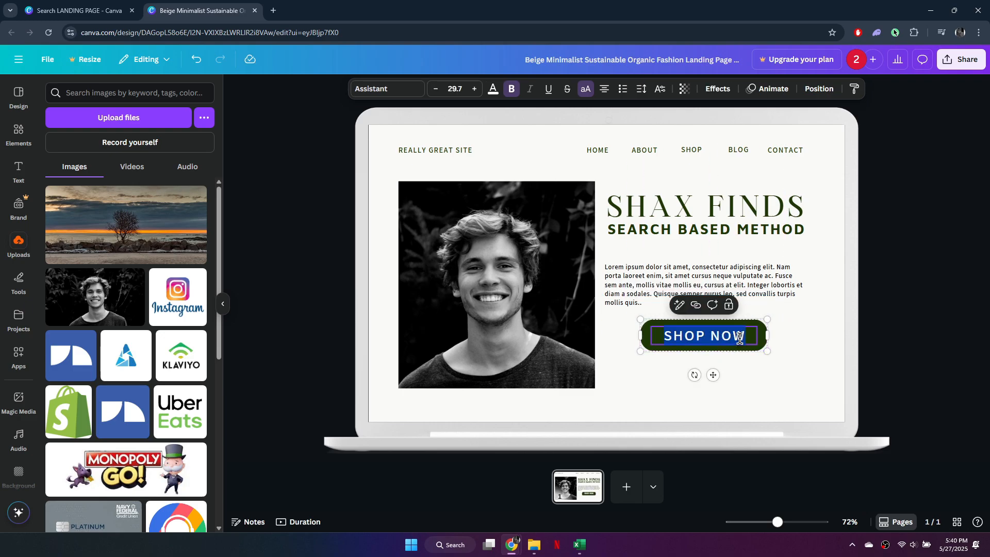
{"action": "type", "text": "BUY NOW"}
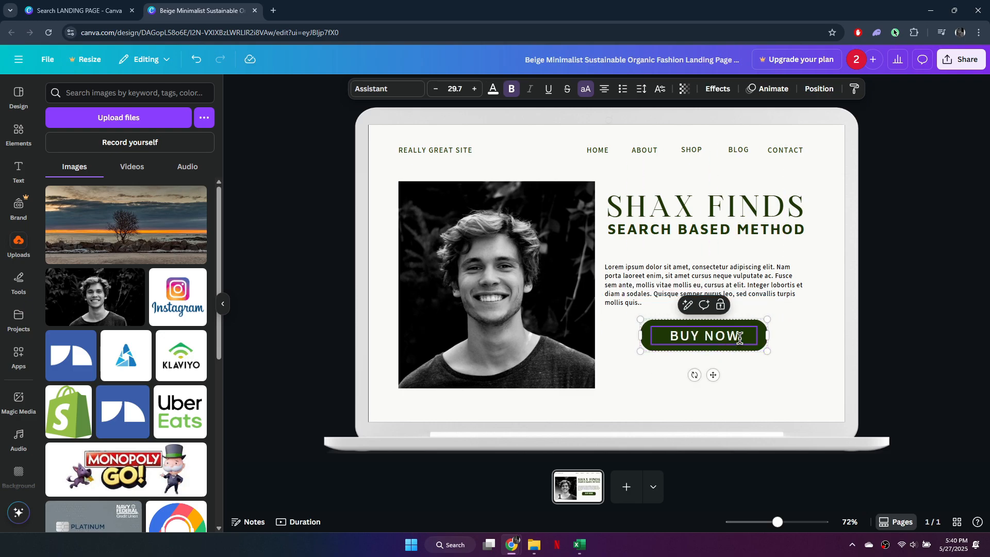
{"action": "left_click", "coordinate": [831, 364]}
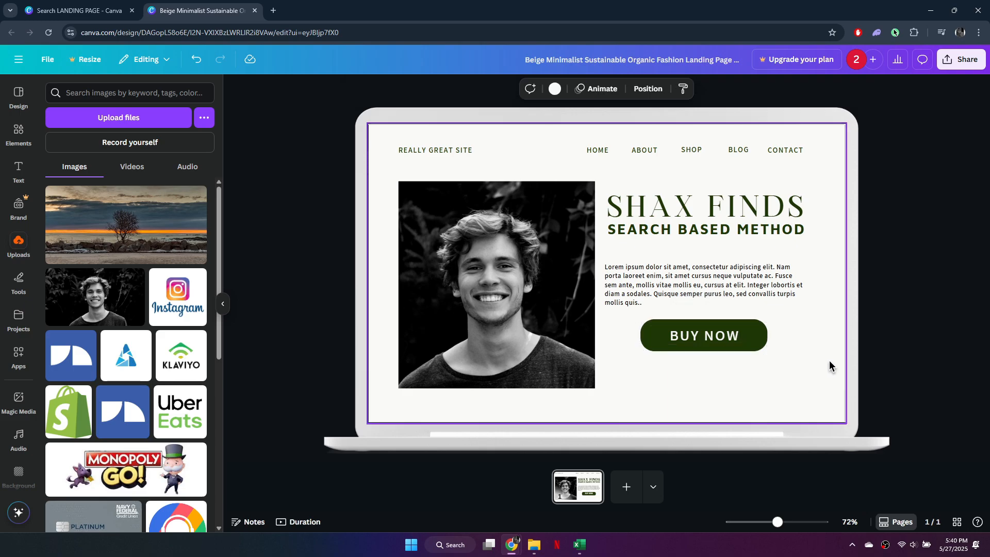
{"action": "left_click", "coordinate": [709, 337]}
{"action": "double_click", "coordinate": [709, 336]}
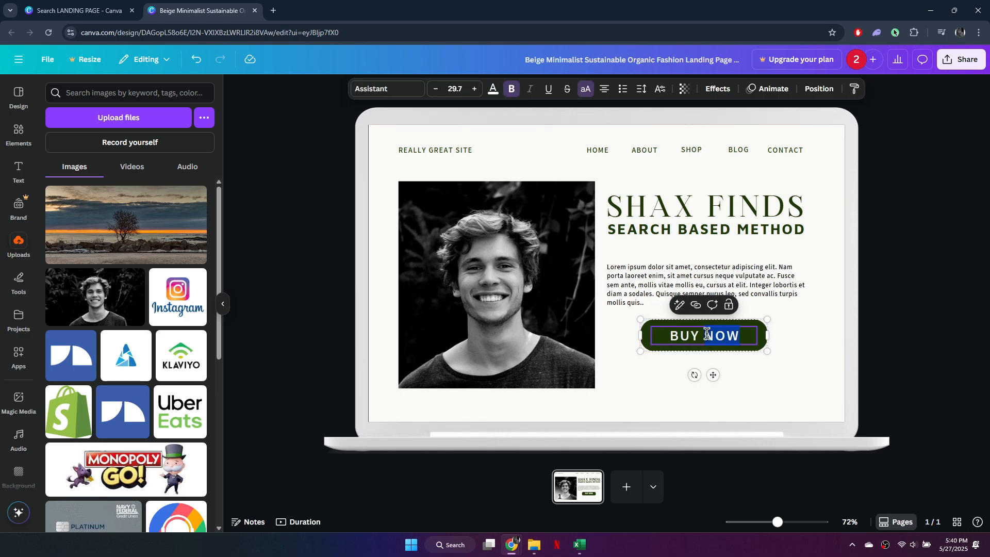
{"action": "left_click", "coordinate": [727, 335]}
{"action": "left_click_drag", "start_coordinate": [738, 339], "coordinate": [698, 333]}
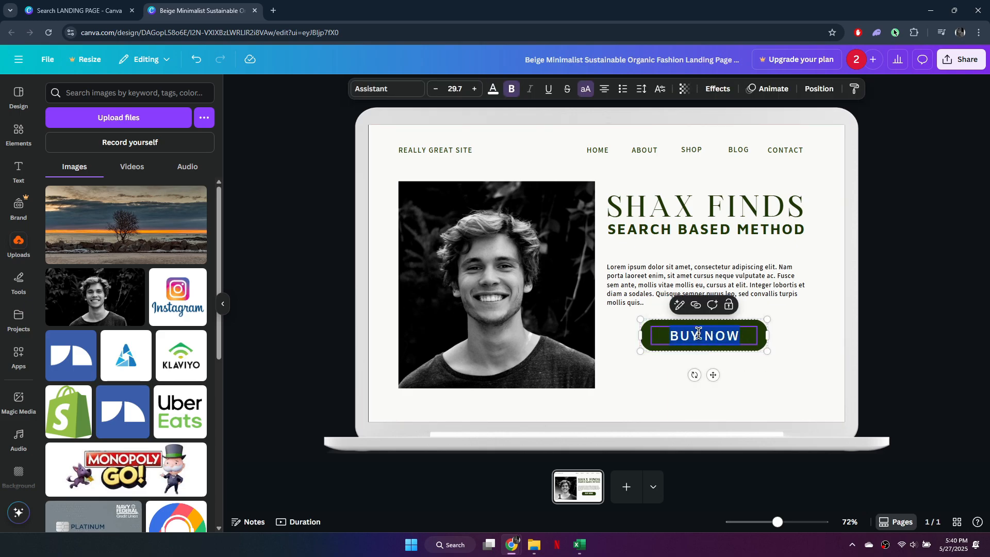
{"action": "left_click", "coordinate": [696, 306]}
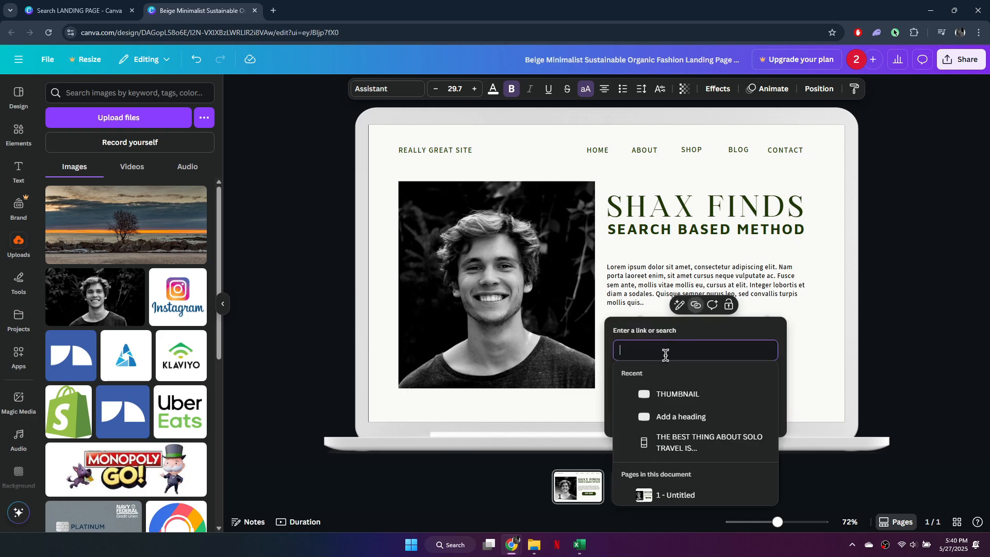
{"action": "type", "text": "https://"}
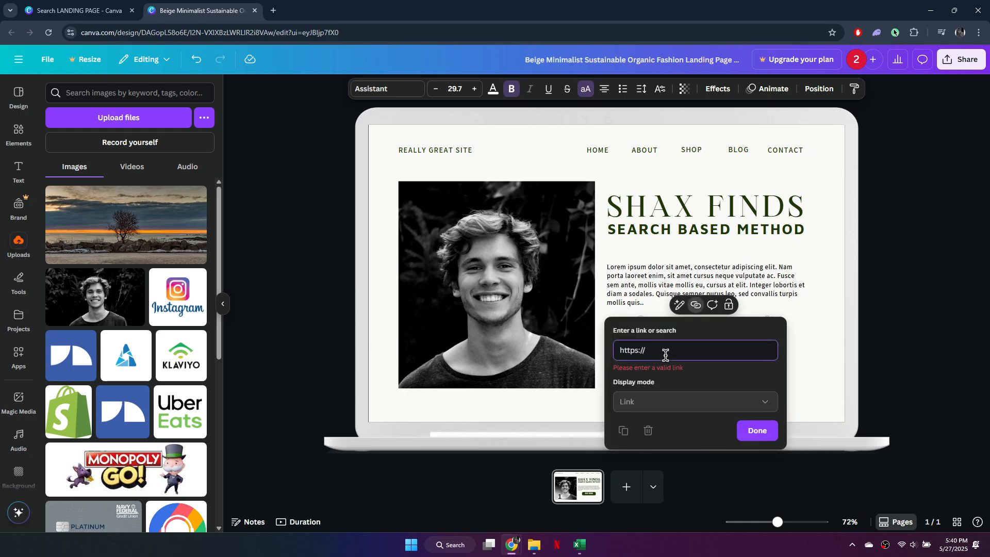
{"action": "type", "text": "google.com"}
{"action": "left_click", "coordinate": [757, 418]}
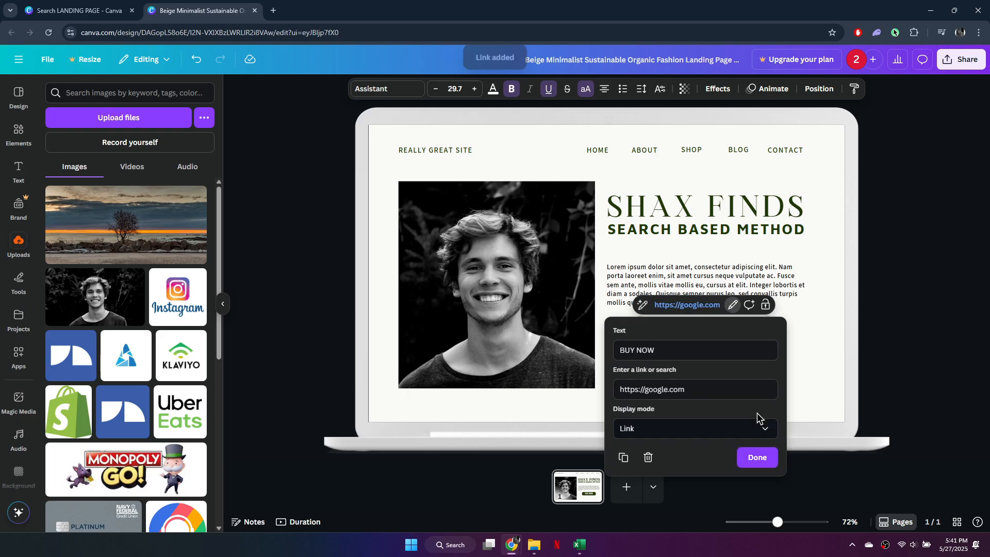
Step: Confirm the link on the BUY NOW button
{"action": "left_click", "coordinate": [756, 457]}
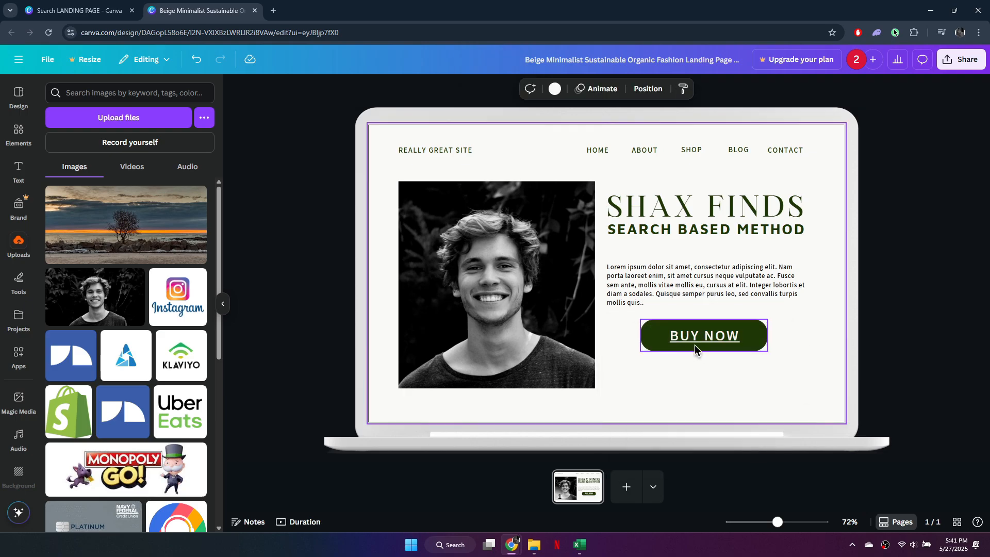
{"action": "left_click", "coordinate": [626, 487]}
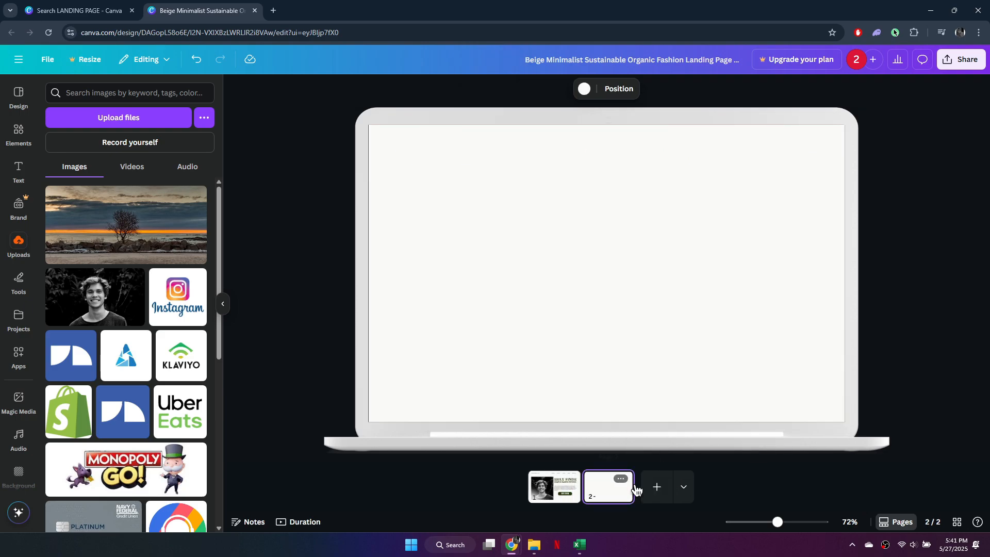
{"action": "left_click", "coordinate": [621, 479]}
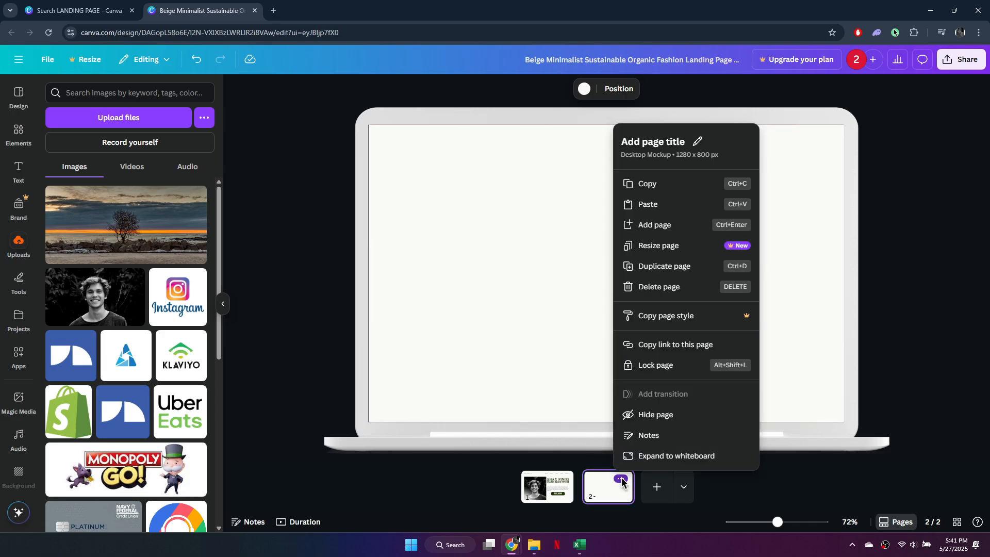
{"action": "left_click", "coordinate": [659, 287]}
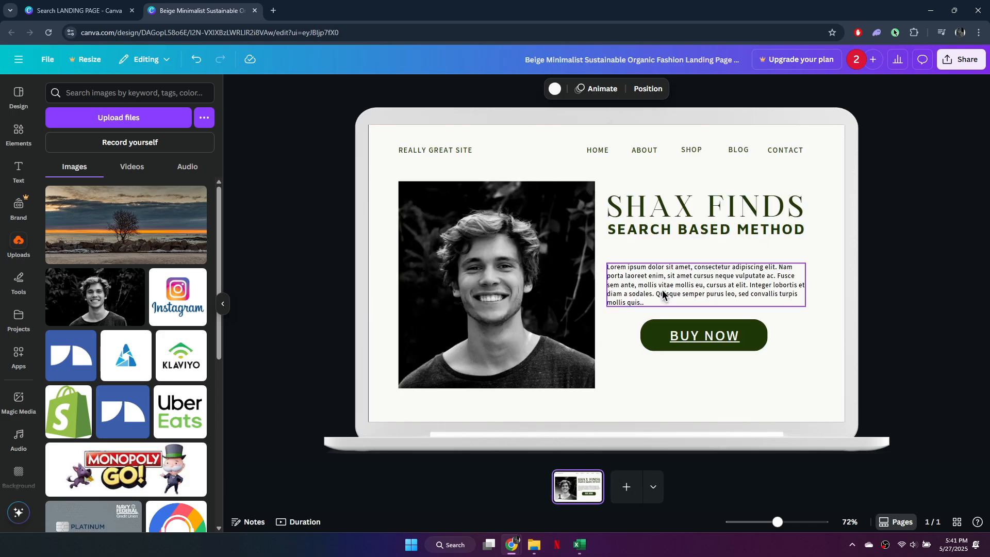
Step: Add a blank page and duplicate the first page
{"action": "left_click", "coordinate": [627, 489]}
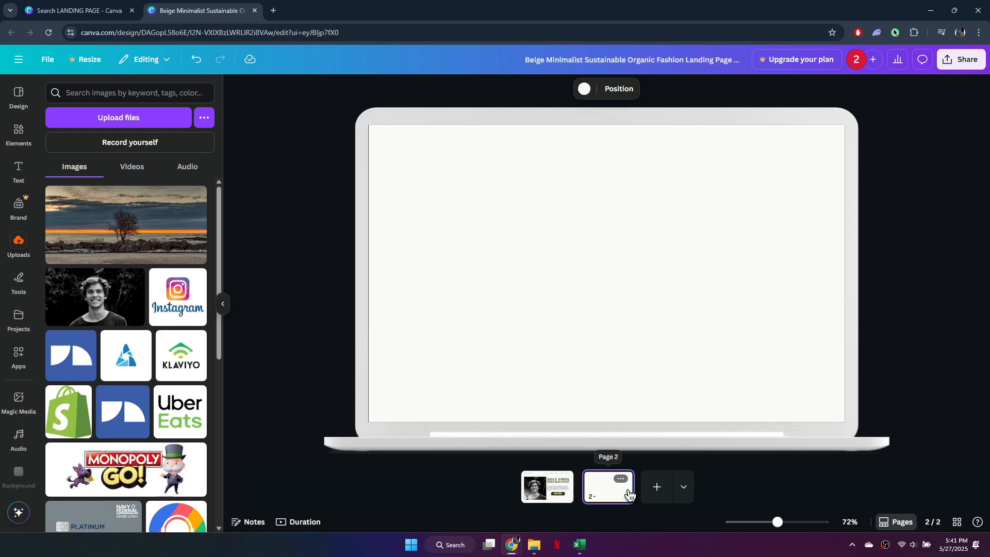
{"action": "left_click", "coordinate": [548, 494]}
{"action": "left_click", "coordinate": [564, 478]}
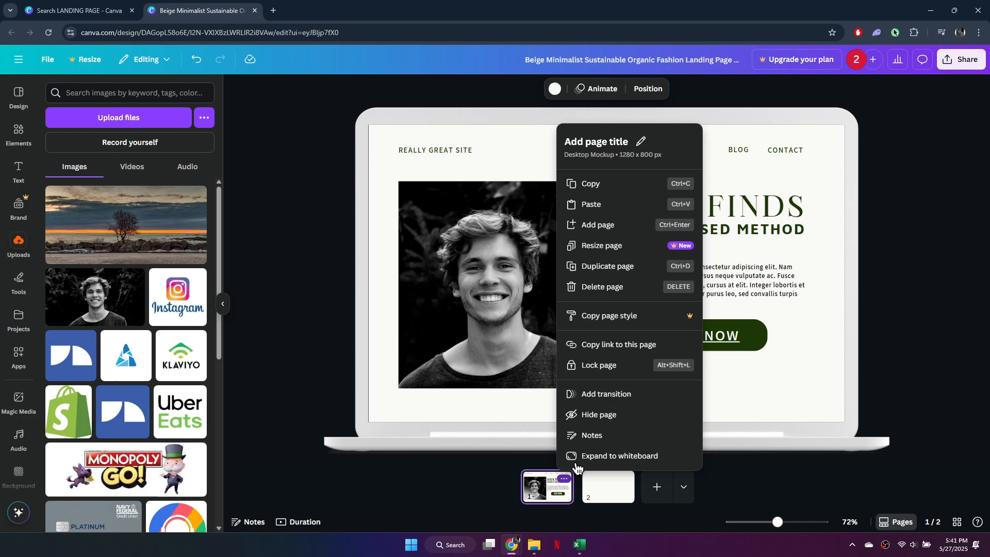
{"action": "left_click", "coordinate": [629, 277]}
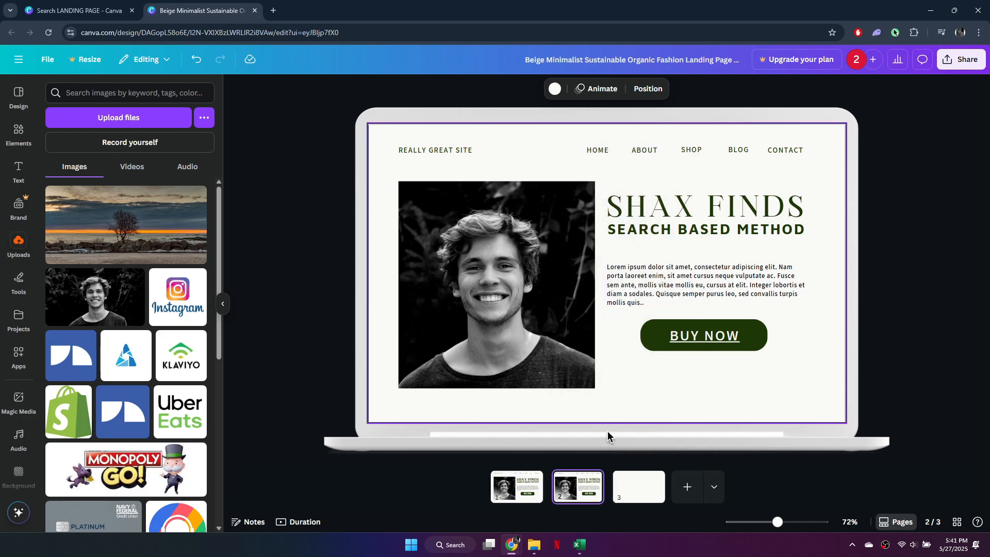
Step: On the duplicated page, replace the SHAX FINDS heading line with HERE'S WHY YOU SHOULD BUY MY PRODUCT
{"action": "left_click", "coordinate": [500, 306]}
{"action": "left_click", "coordinate": [841, 301]}
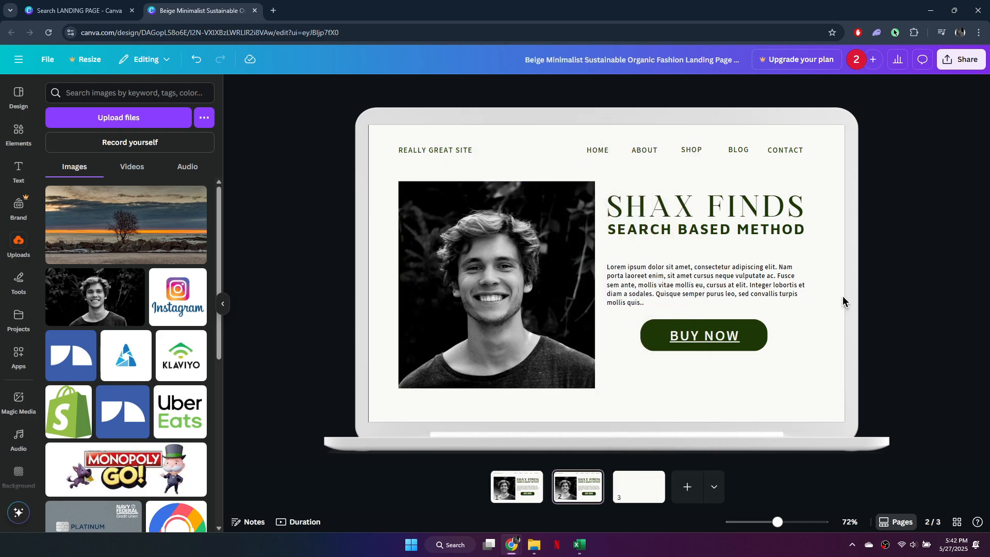
{"action": "double_click", "coordinate": [705, 233]}
{"action": "left_click_drag", "start_coordinate": [608, 207], "coordinate": [799, 209]}
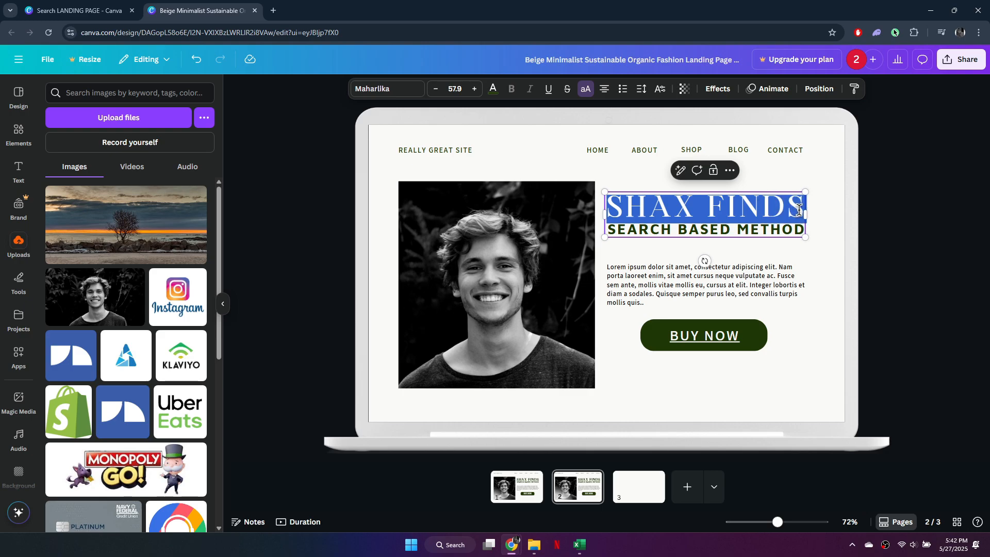
{"action": "type", "text": "HERE'S "}
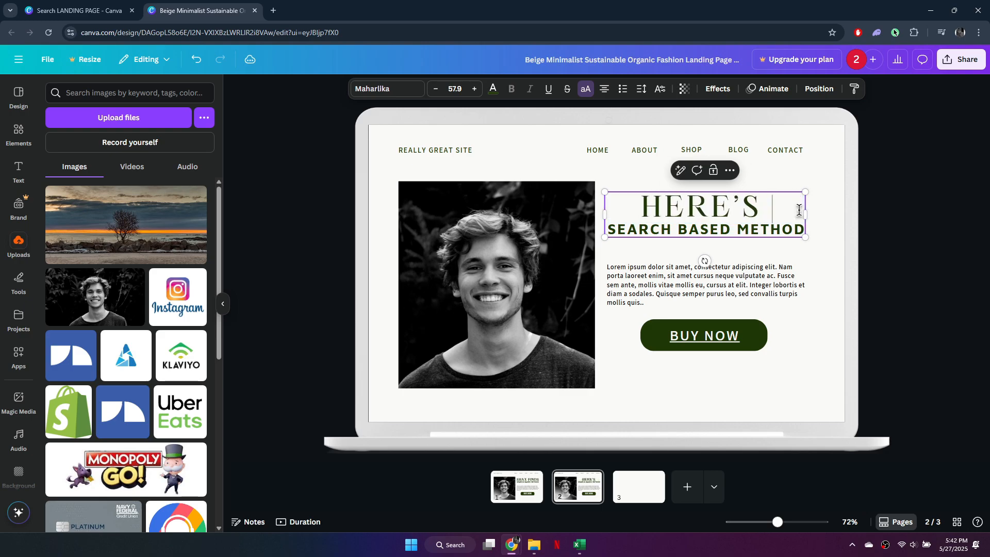
{"action": "type", "text": "WHY YOU SHOULD BUY "}
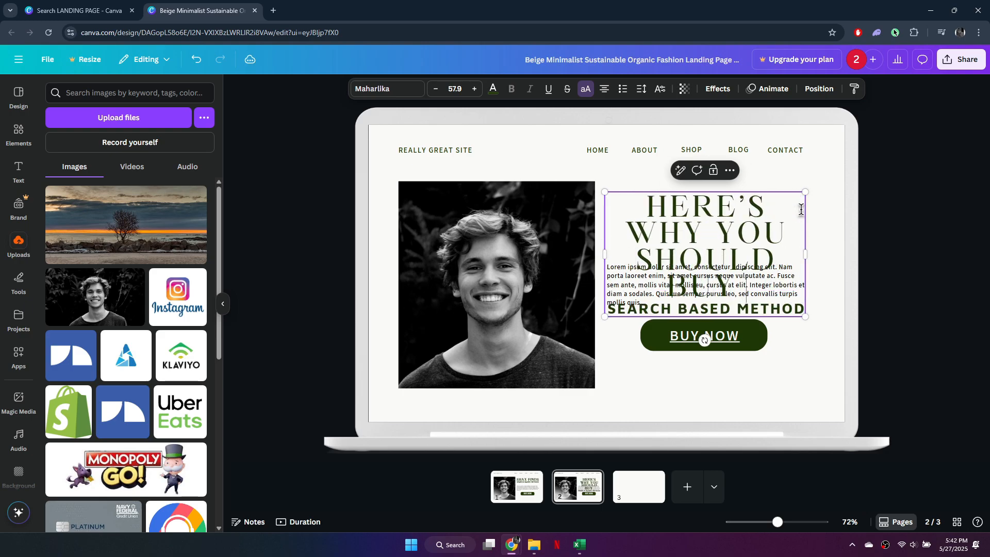
{"action": "type", "text": "MY PRODUCT"}
Step: Widen the heading text box and delete the SEARCH BASED METHOD line from it
{"action": "left_click_drag", "start_coordinate": [805, 258], "coordinate": [860, 266]}
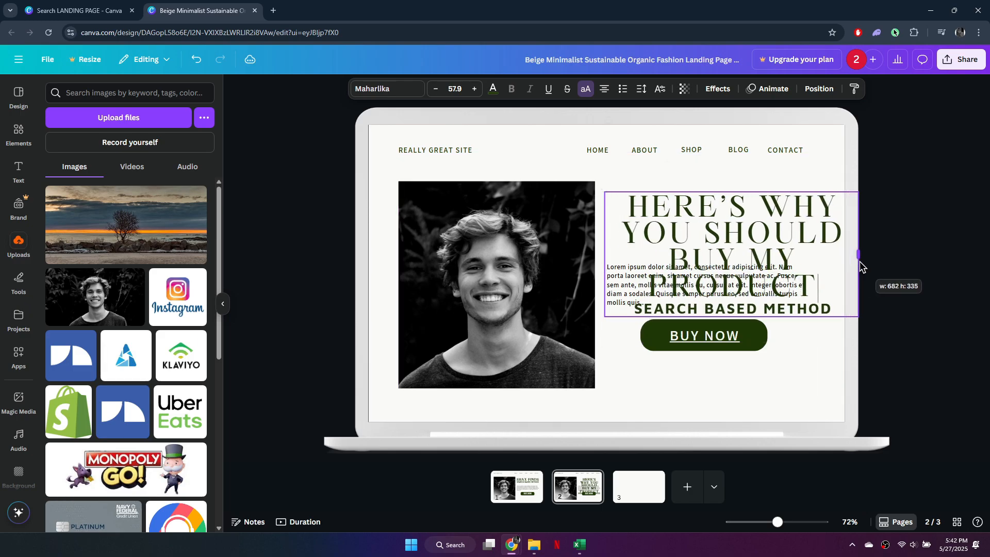
{"action": "left_click_drag", "start_coordinate": [832, 309], "coordinate": [660, 309]}
{"action": "left_click_drag", "start_coordinate": [820, 288], "coordinate": [621, 204]}
{"action": "key", "text": "BackSpace"}
Step: Reduce the heading's font size and reposition the heading and the BUY NOW button
{"action": "left_click", "coordinate": [437, 90]}
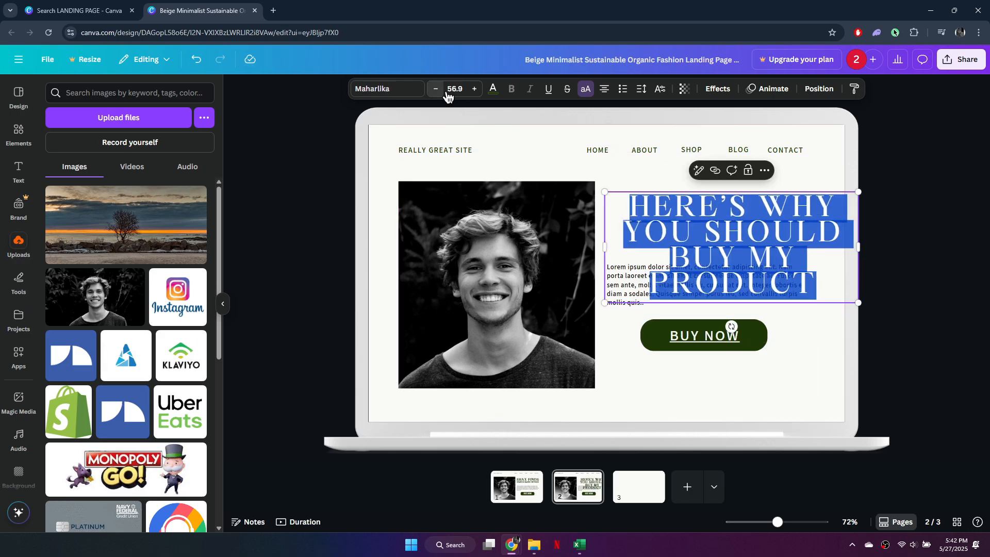
{"action": "left_click", "coordinate": [443, 92]}
{"action": "left_click_drag", "start_coordinate": [860, 230], "coordinate": [844, 243]}
{"action": "left_click_drag", "start_coordinate": [759, 237], "coordinate": [749, 221]}
{"action": "left_click_drag", "start_coordinate": [836, 224], "coordinate": [851, 218]}
{"action": "left_click", "coordinate": [439, 90]}
{"action": "left_click", "coordinate": [439, 90]}
{"action": "left_click", "coordinate": [438, 90]}
{"action": "left_click", "coordinate": [438, 90]}
{"action": "left_click_drag", "start_coordinate": [700, 202], "coordinate": [695, 212]}
{"action": "left_click_drag", "start_coordinate": [736, 280], "coordinate": [742, 277]}
{"action": "left_click_drag", "start_coordinate": [703, 342], "coordinate": [711, 343]}
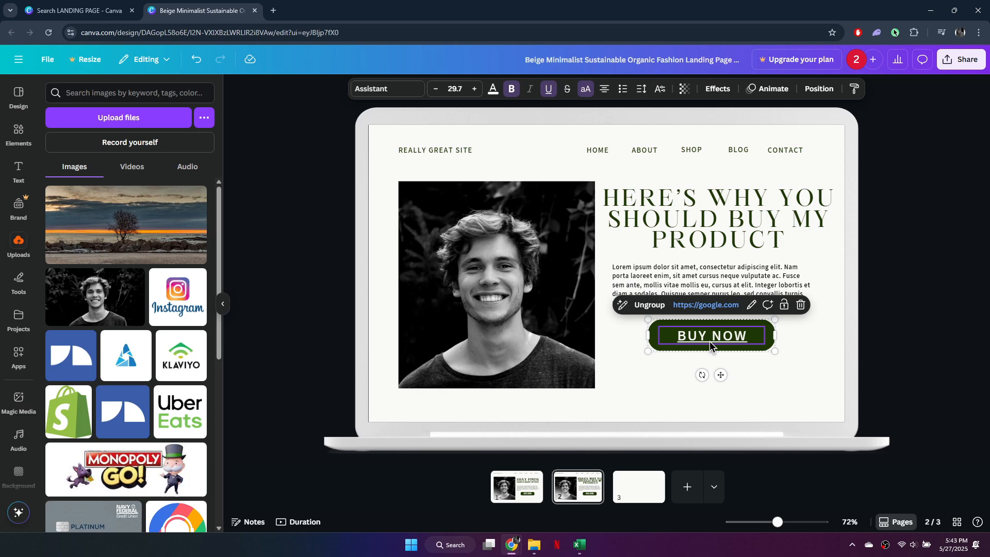
Step: Delete the portrait photo on page 2 and insert the sunset tree photo from uploads
{"action": "left_click", "coordinate": [545, 313]}
{"action": "left_click", "coordinate": [513, 160]}
{"action": "left_click", "coordinate": [126, 225]}
Step: Resize and position the tree photo to fill the area left of the heading
{"action": "left_click_drag", "start_coordinate": [781, 273], "coordinate": [678, 303]}
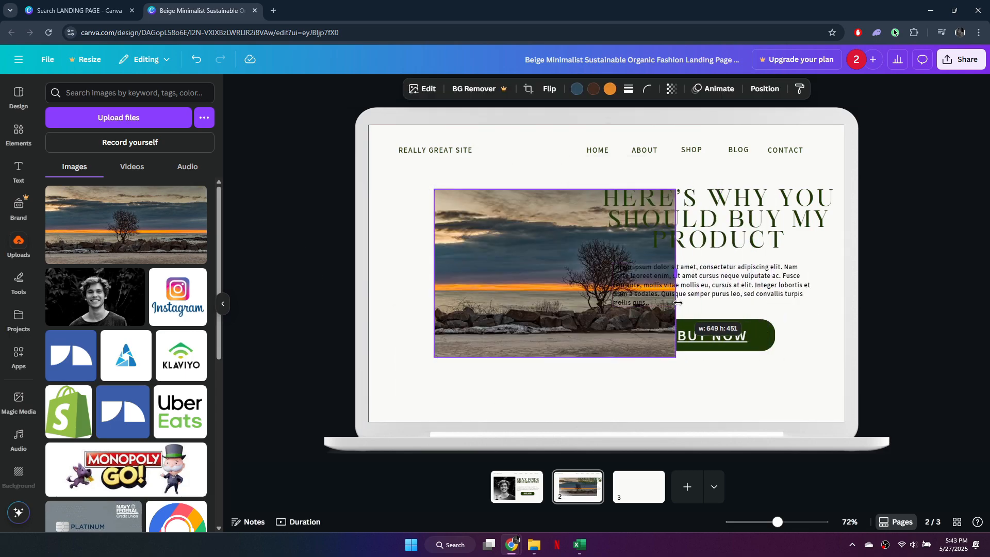
{"action": "left_click_drag", "start_coordinate": [434, 273], "coordinate": [533, 276]}
{"action": "left_click_drag", "start_coordinate": [565, 320], "coordinate": [444, 320]}
{"action": "left_click_drag", "start_coordinate": [555, 187], "coordinate": [575, 186]}
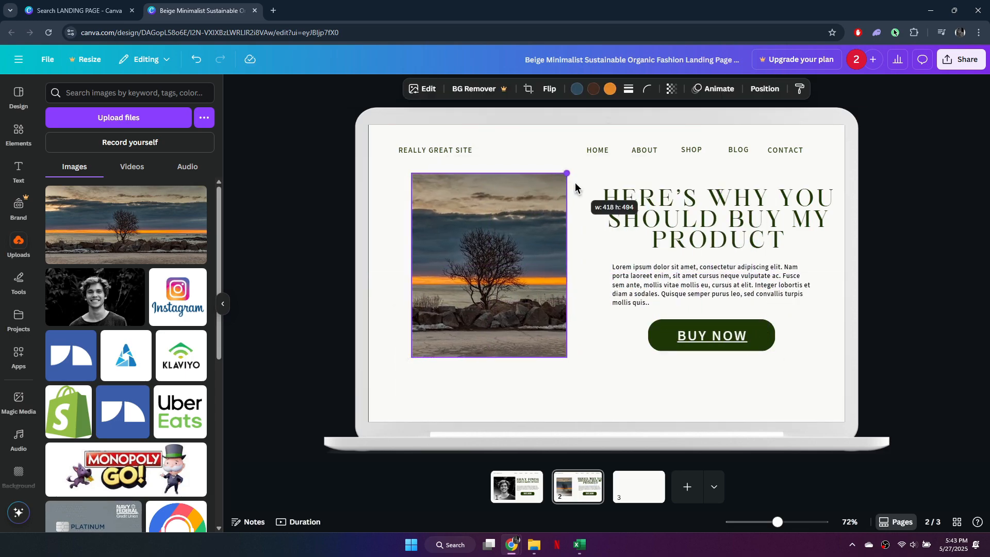
{"action": "left_click_drag", "start_coordinate": [534, 219], "coordinate": [535, 229]}
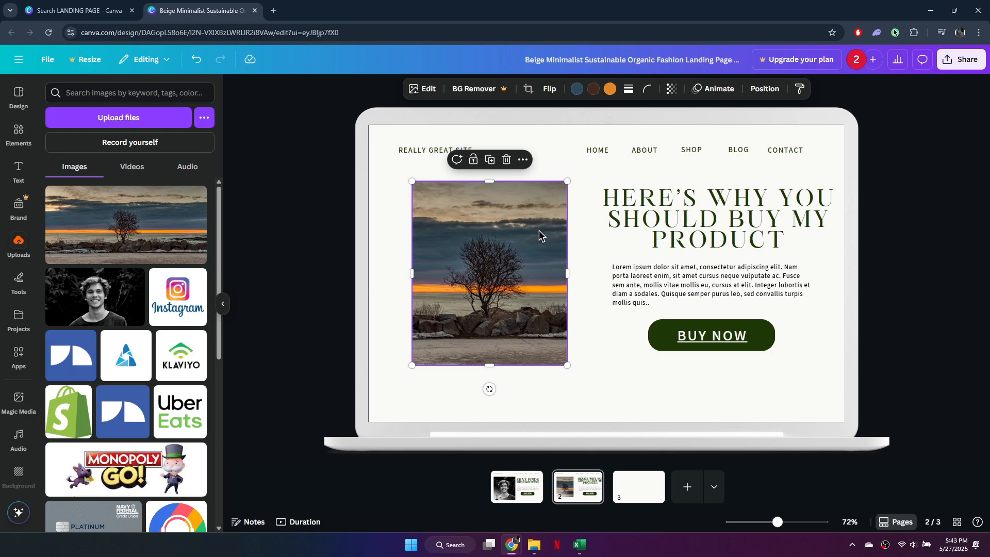
{"action": "mouse_move", "coordinate": [539, 235]}
{"action": "left_mouse_down"}
{"action": "mouse_move", "coordinate": [566, 225]}
{"action": "mouse_move", "coordinate": [555, 226]}
{"action": "left_mouse_up"}
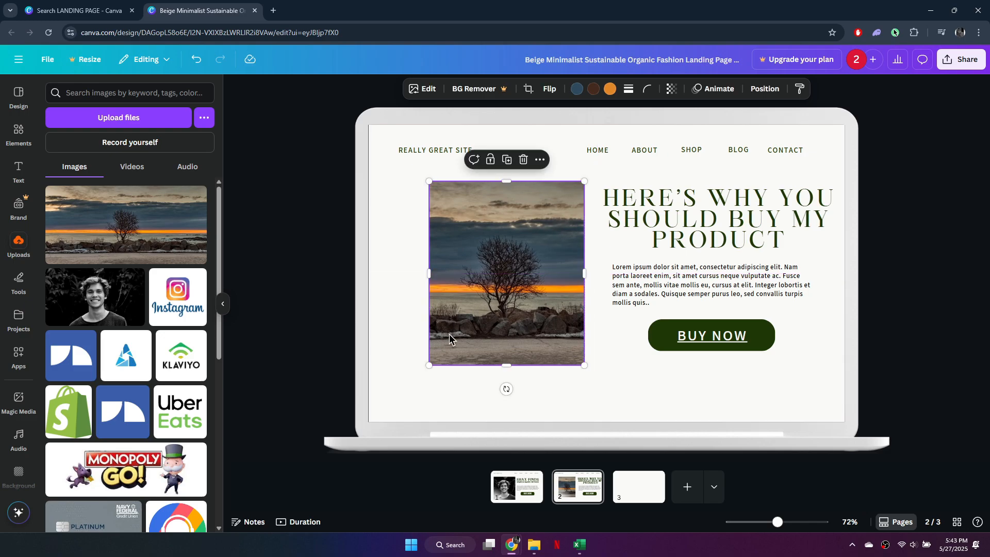
{"action": "left_click_drag", "start_coordinate": [426, 272], "coordinate": [419, 272]}
{"action": "left_click_drag", "start_coordinate": [494, 274], "coordinate": [479, 274]}
{"action": "left_click_drag", "start_coordinate": [572, 274], "coordinate": [581, 274]}
{"action": "left_click_drag", "start_coordinate": [523, 276], "coordinate": [529, 275]}
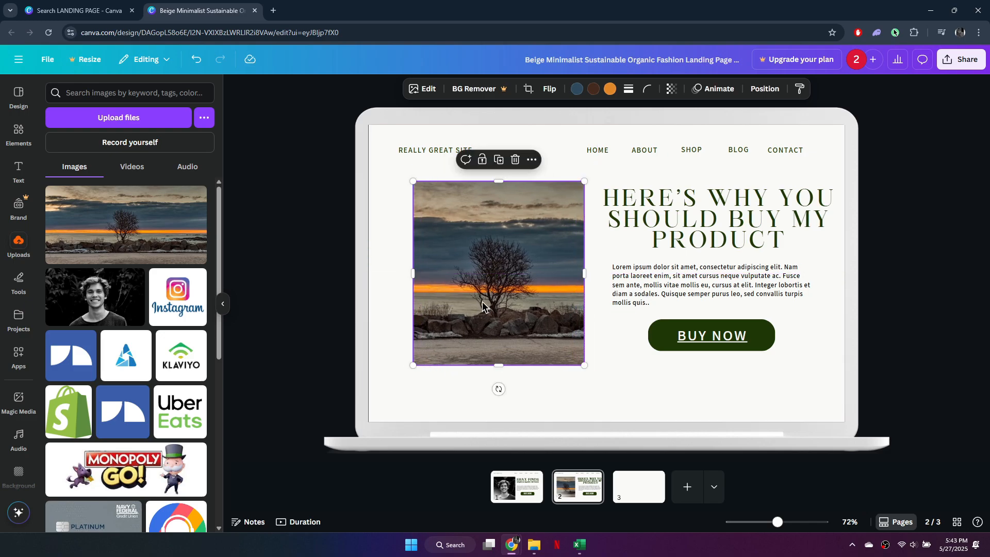
{"action": "left_click_drag", "start_coordinate": [466, 290], "coordinate": [462, 288]}
{"action": "left_click", "coordinate": [918, 268]}
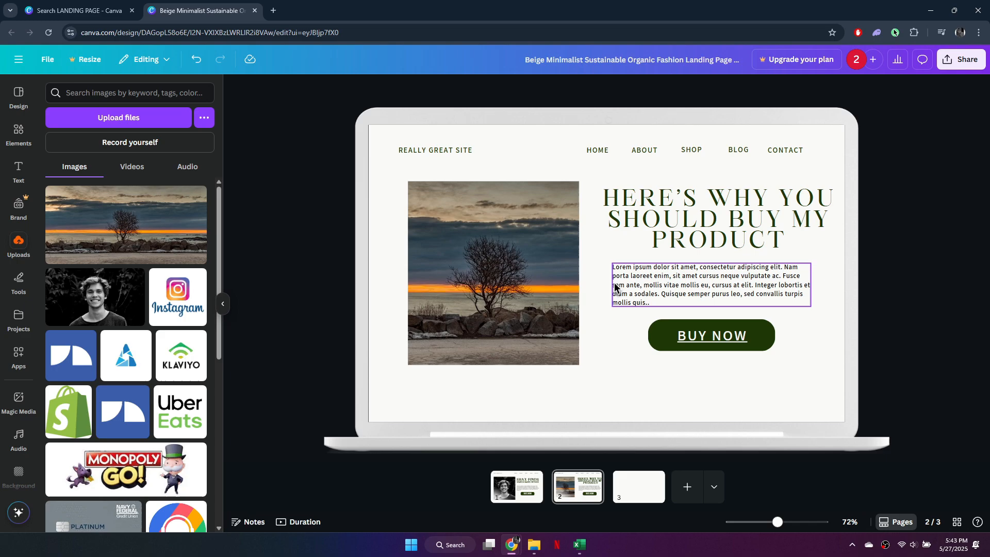
Step: Enlarge the tree photo on page 2 to match the portrait's frame on page 1
{"action": "left_click", "coordinate": [522, 500]}
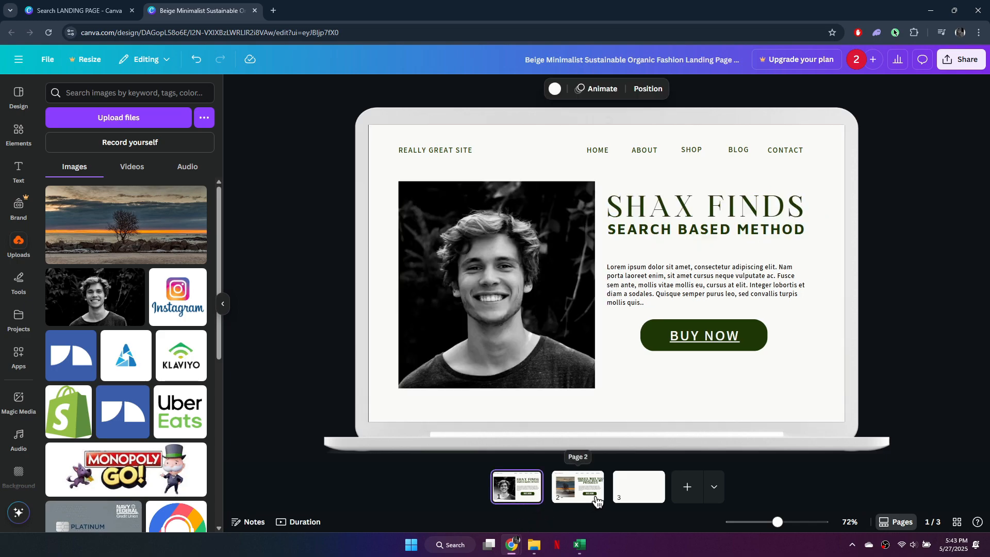
{"action": "left_click", "coordinate": [593, 498]}
{"action": "left_click", "coordinate": [570, 359]}
{"action": "left_click_drag", "start_coordinate": [579, 365], "coordinate": [593, 386]}
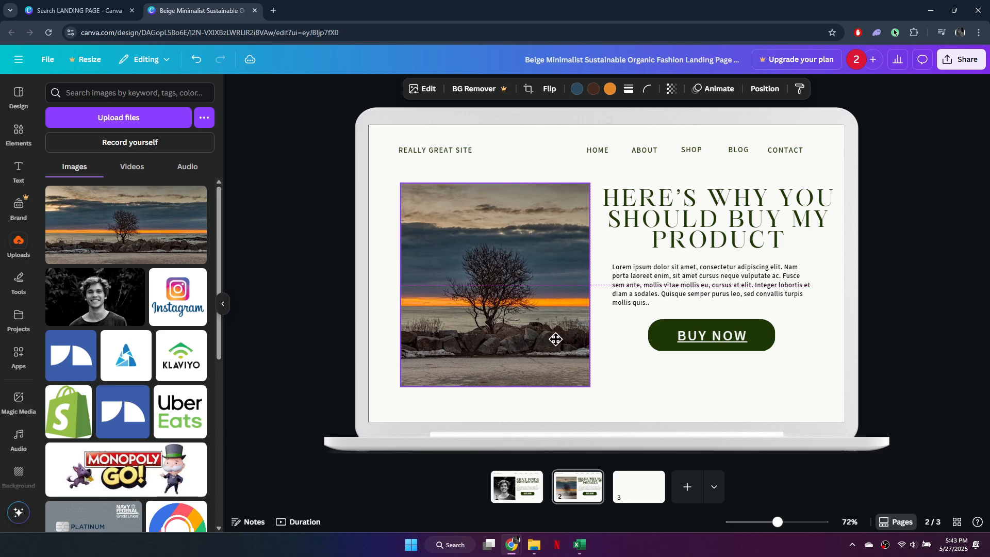
{"action": "left_click_drag", "start_coordinate": [556, 339], "coordinate": [557, 339]}
{"action": "left_click", "coordinate": [912, 287]}
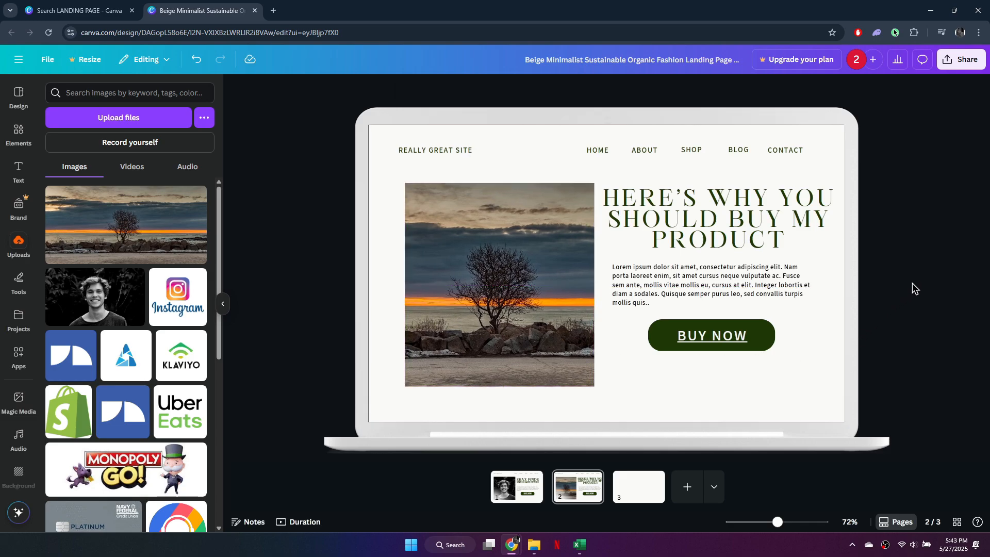
Step: Switch between page 1 and page 2 to compare their layouts
{"action": "left_click", "coordinate": [531, 483]}
{"action": "left_click", "coordinate": [582, 492]}
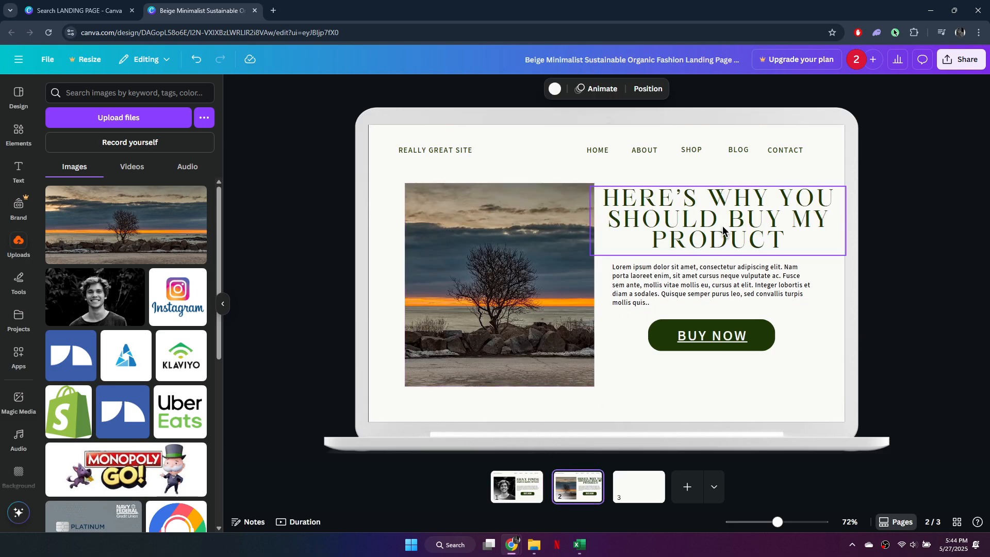
{"action": "left_click", "coordinate": [526, 477]}
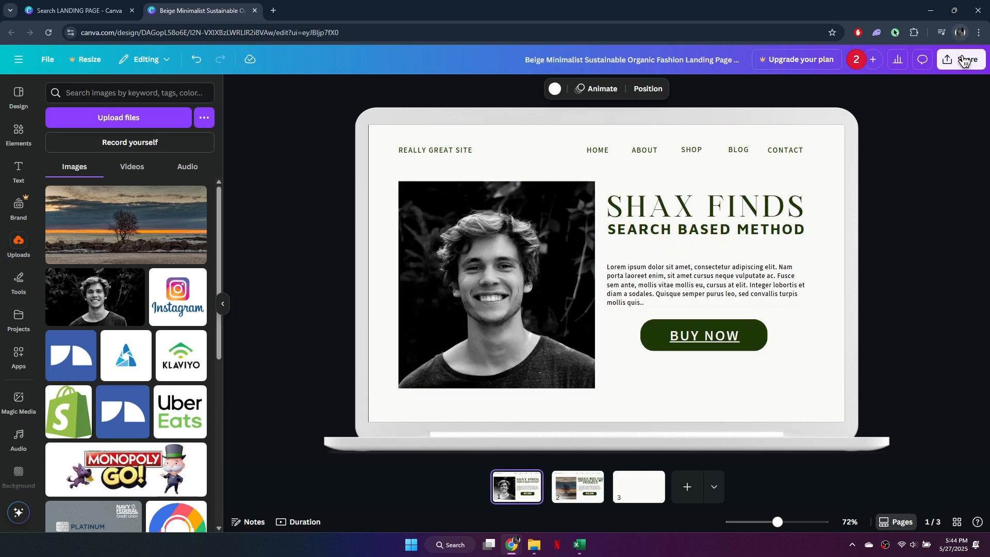
Step: Create a public view link for the design and copy it
{"action": "left_click", "coordinate": [959, 61]}
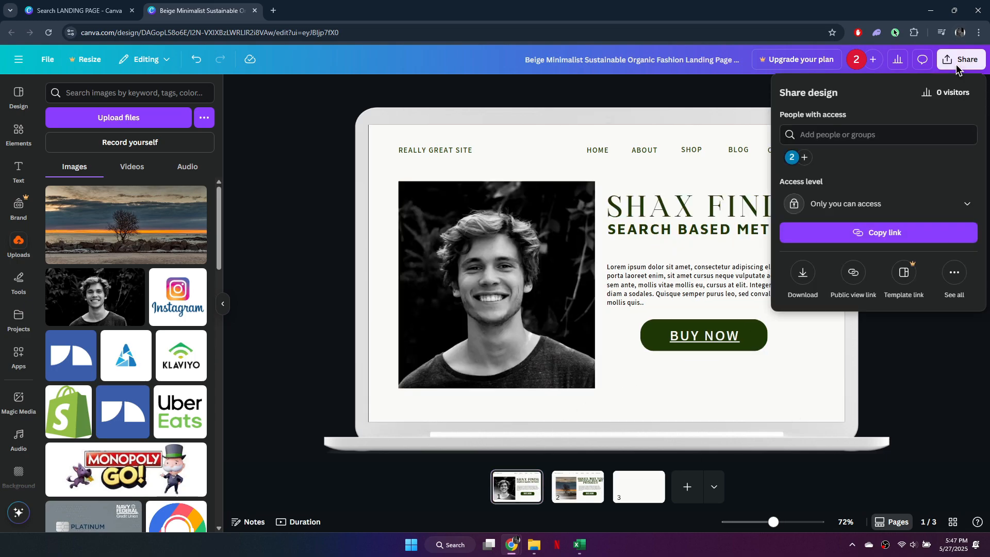
{"action": "left_click", "coordinate": [853, 273]}
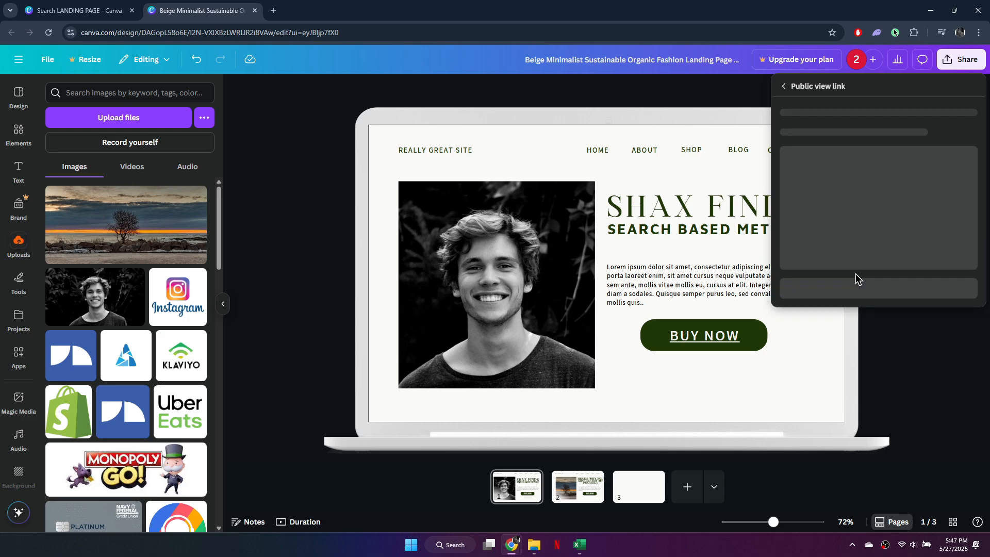
{"action": "left_click", "coordinate": [858, 286]}
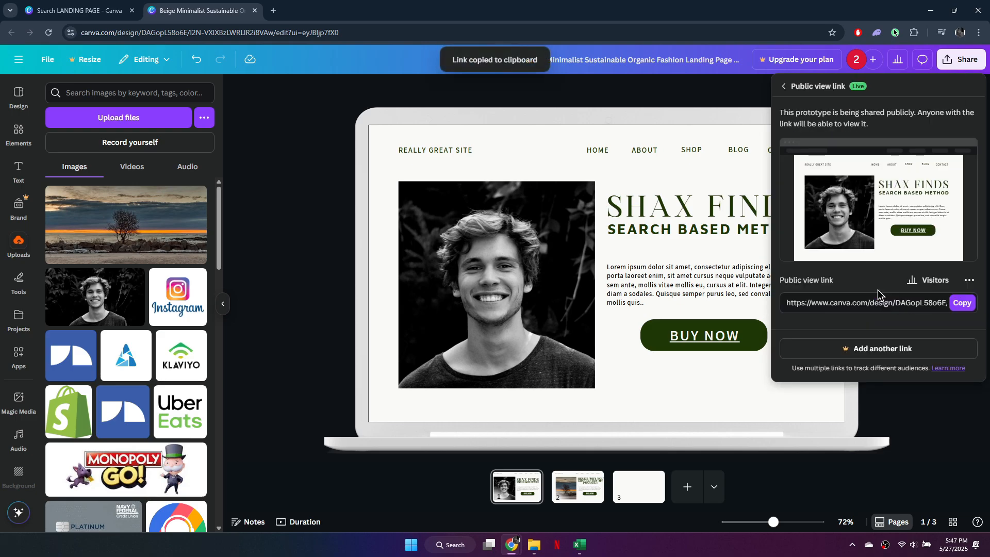
{"action": "left_click", "coordinate": [962, 303]}
Step: Open the copied public view link in a new browser tab
{"action": "left_click", "coordinate": [273, 11]}
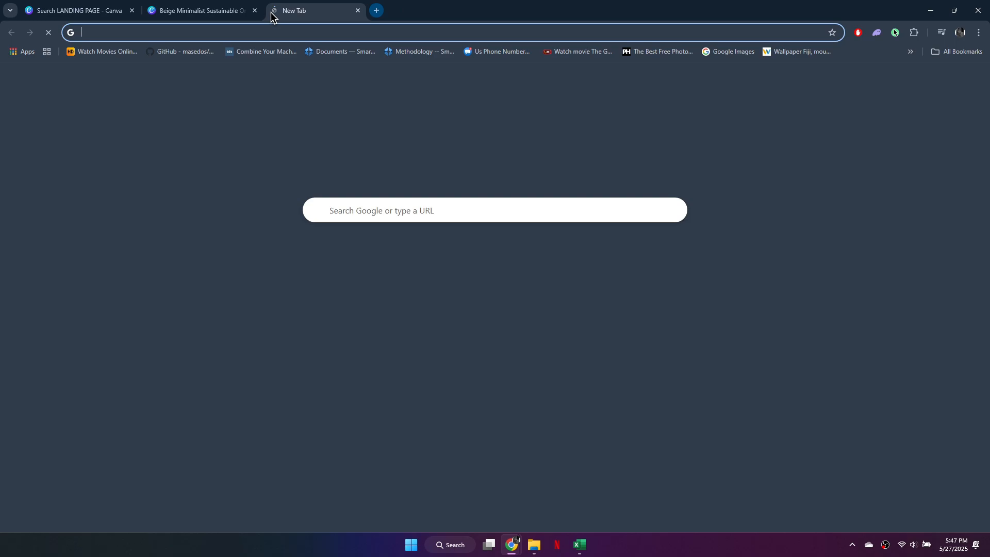
{"action": "key", "text": "ctrl+v"}
{"action": "key", "text": "Return"}
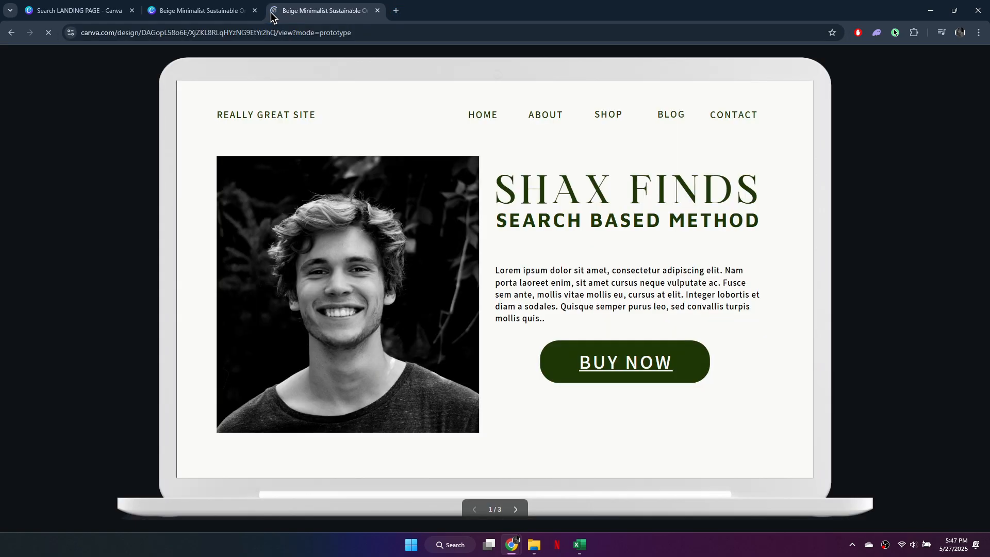
Step: Browse the published pages and test the BUY NOW button link
{"action": "left_click", "coordinate": [515, 509]}
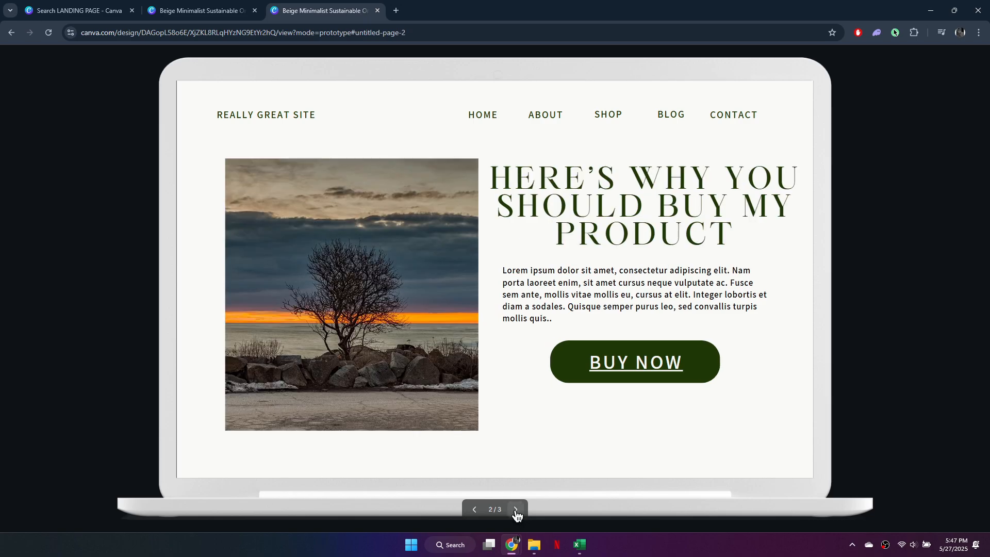
{"action": "left_click", "coordinate": [474, 509]}
{"action": "left_click", "coordinate": [623, 370]}
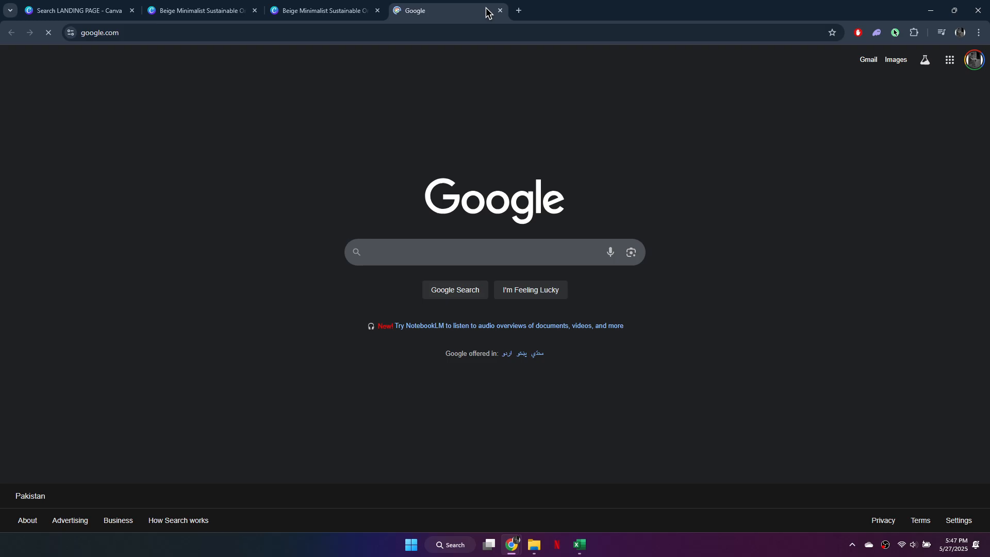
Step: Close the Google and public view link tabs and return to the design editor
{"action": "left_click", "coordinate": [499, 10]}
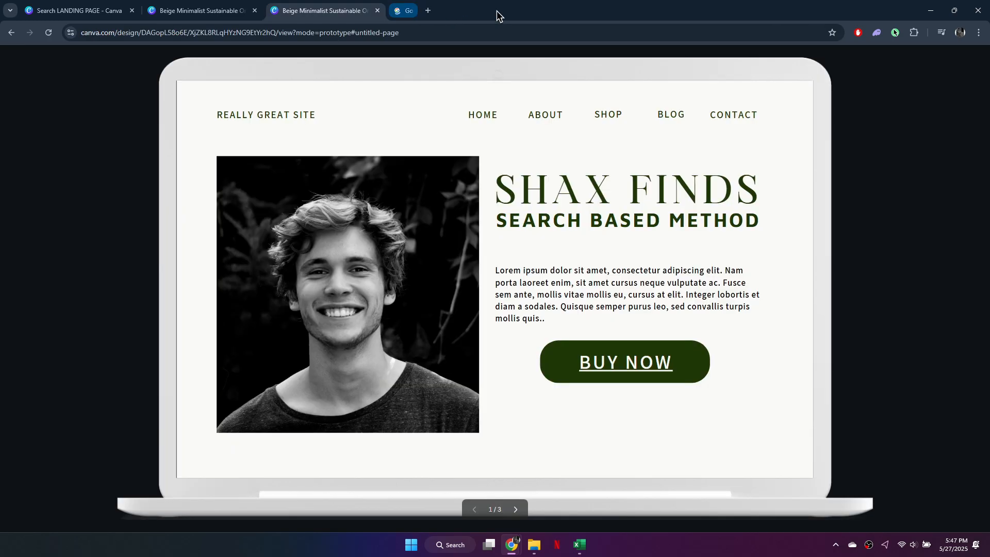
{"action": "left_click", "coordinate": [376, 10]}
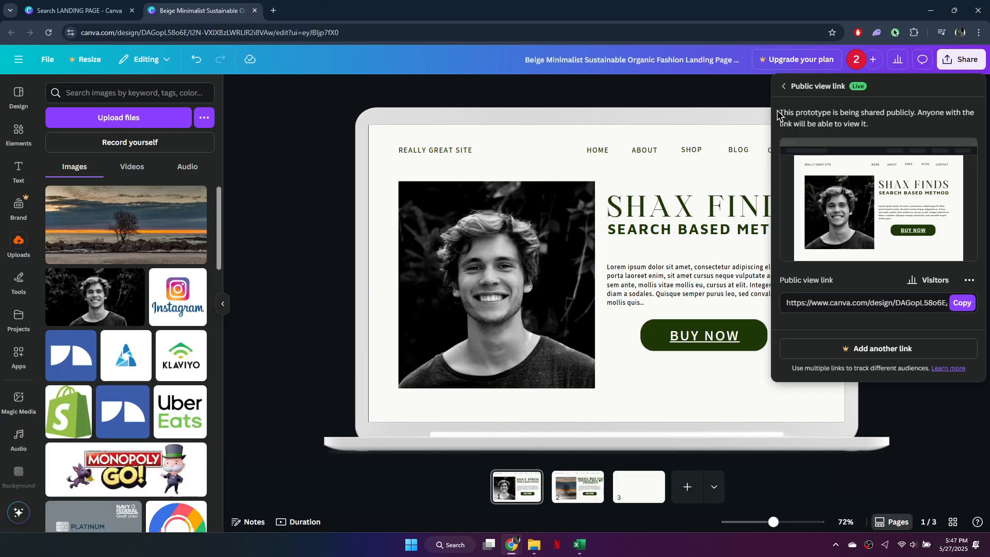
{"action": "left_click", "coordinate": [713, 97]}
Step: Open the share options, choose publishing as a Website, and open its publish settings
{"action": "left_click", "coordinate": [965, 60]}
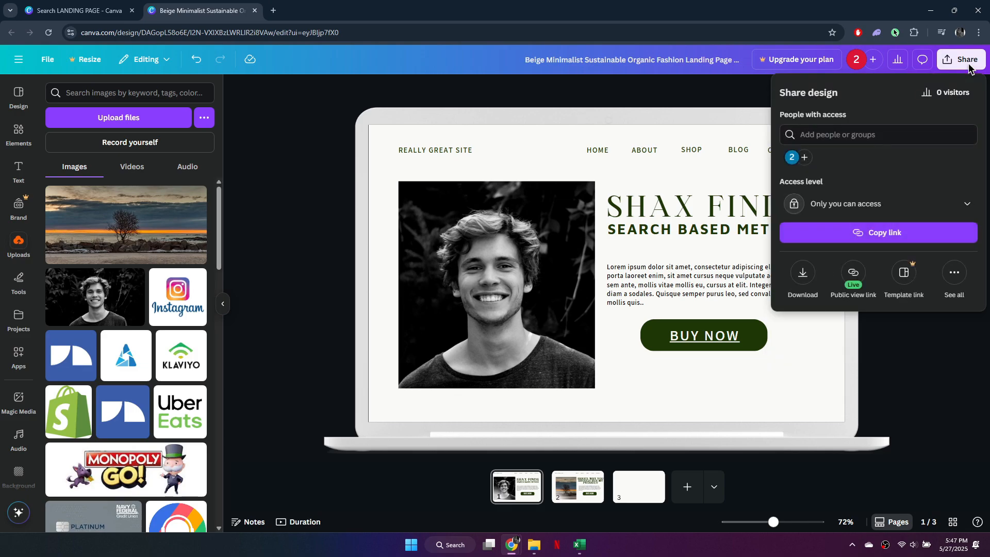
{"action": "left_click", "coordinate": [955, 273]}
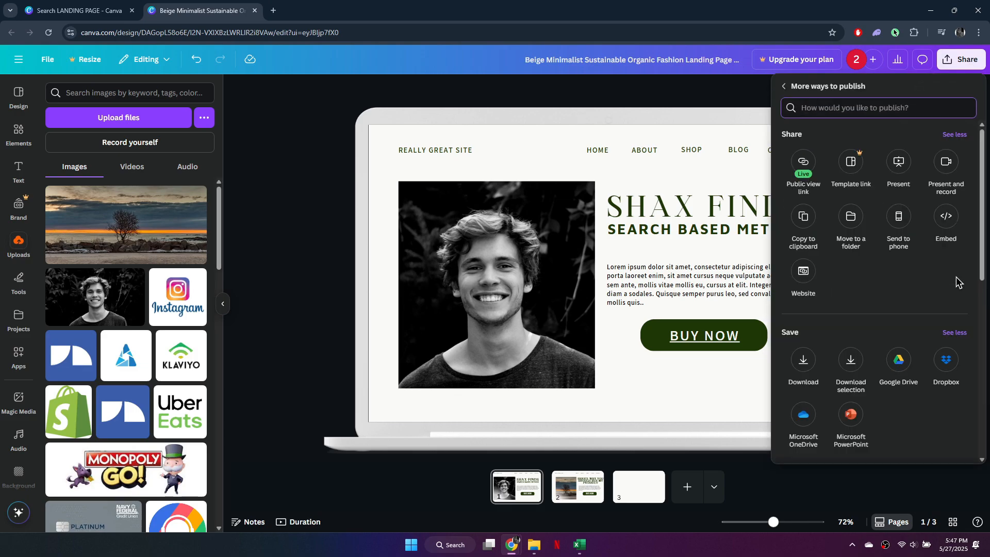
{"action": "left_click", "coordinate": [809, 281]}
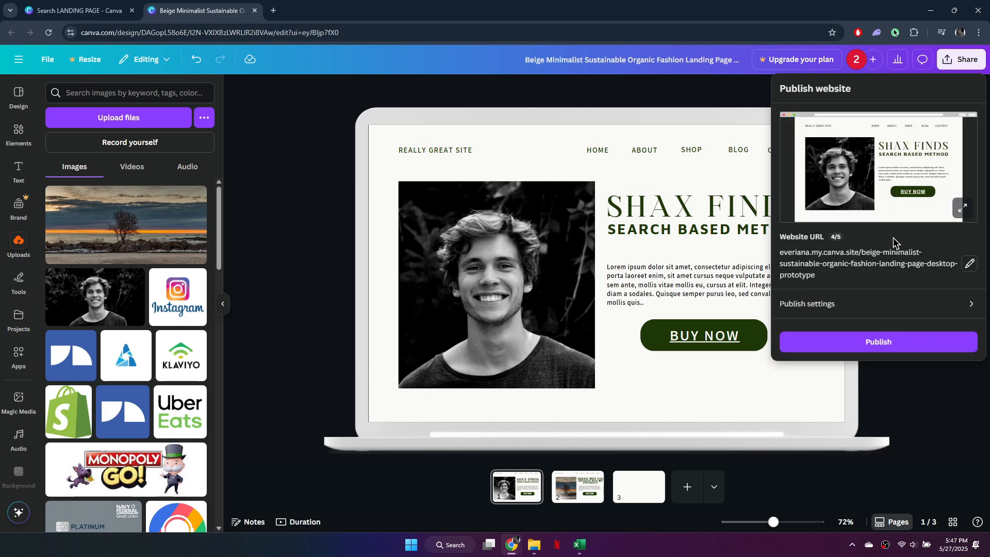
{"action": "left_click", "coordinate": [972, 306]}
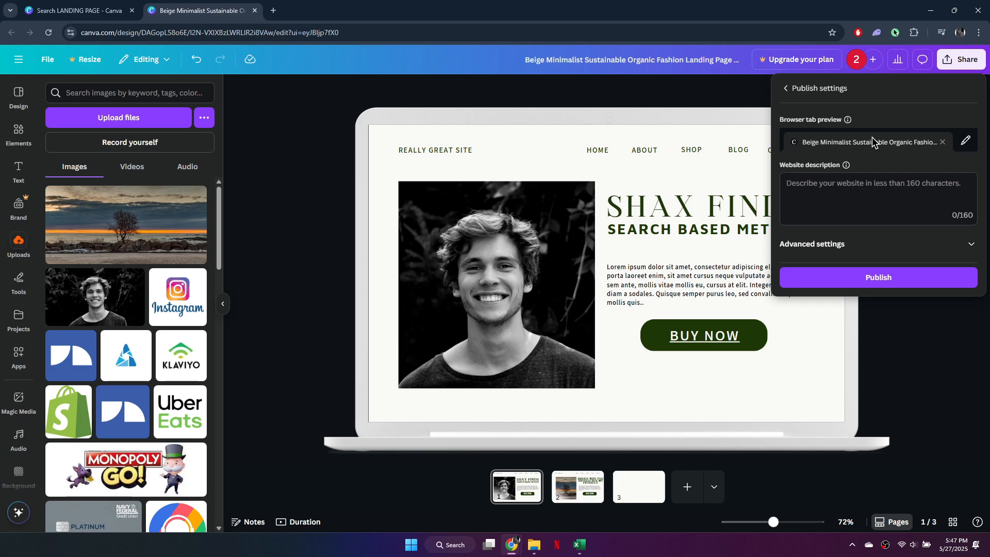
Step: Set the browser tab preview title to SHAX FINDS-SEARCH BASED METHODS
{"action": "left_click", "coordinate": [966, 140]}
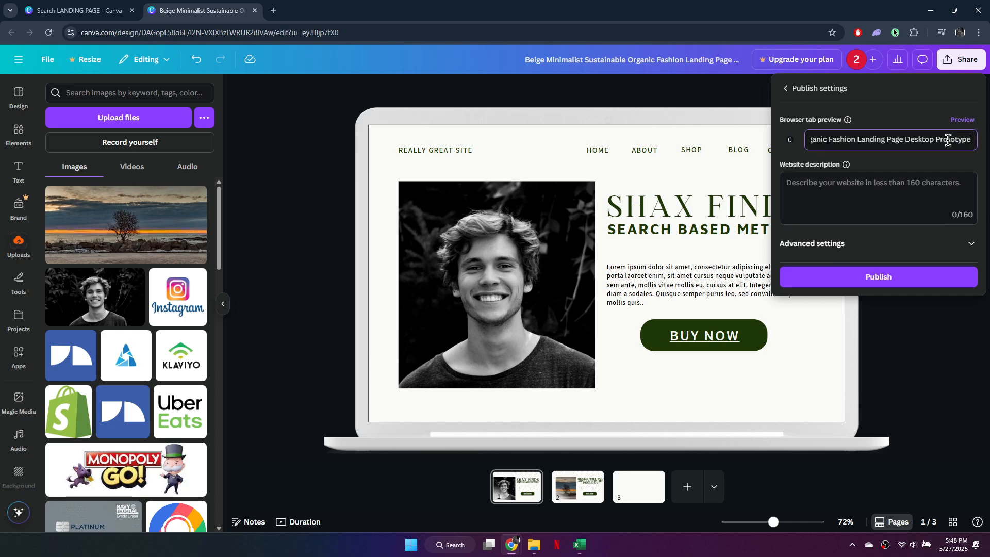
{"action": "triple_click", "coordinate": [966, 142]}
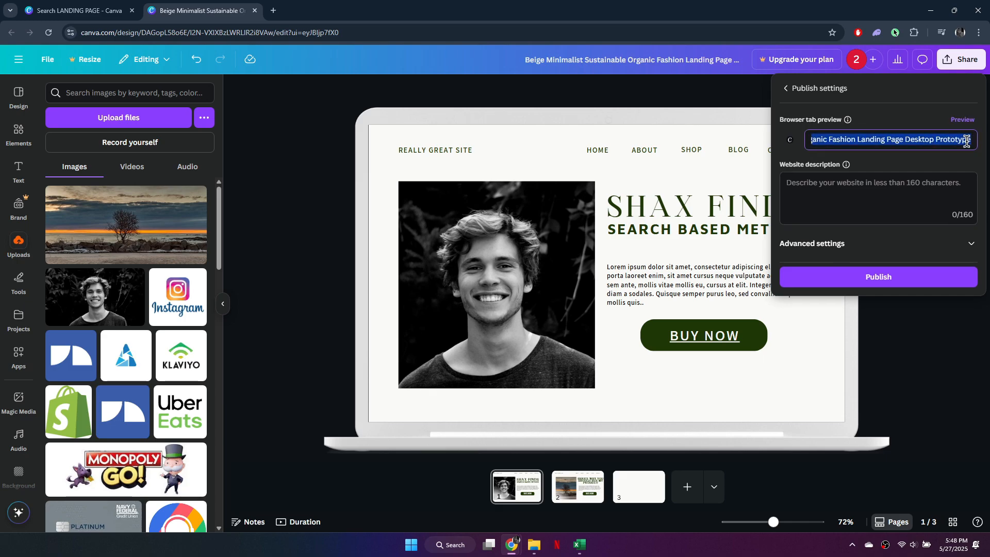
{"action": "type", "text": "SHAX FINDS"}
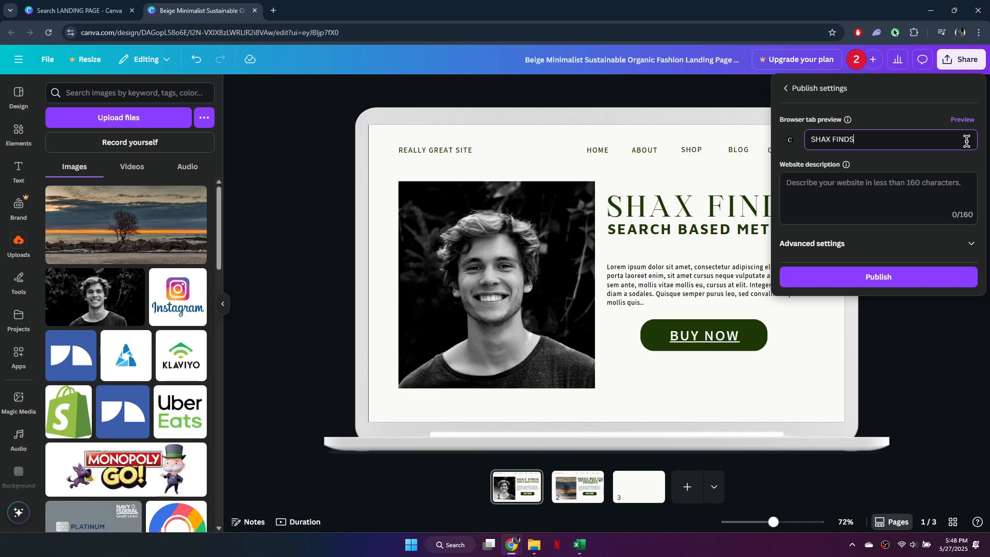
{"action": "type", "text": "-SEARCH BASED "}
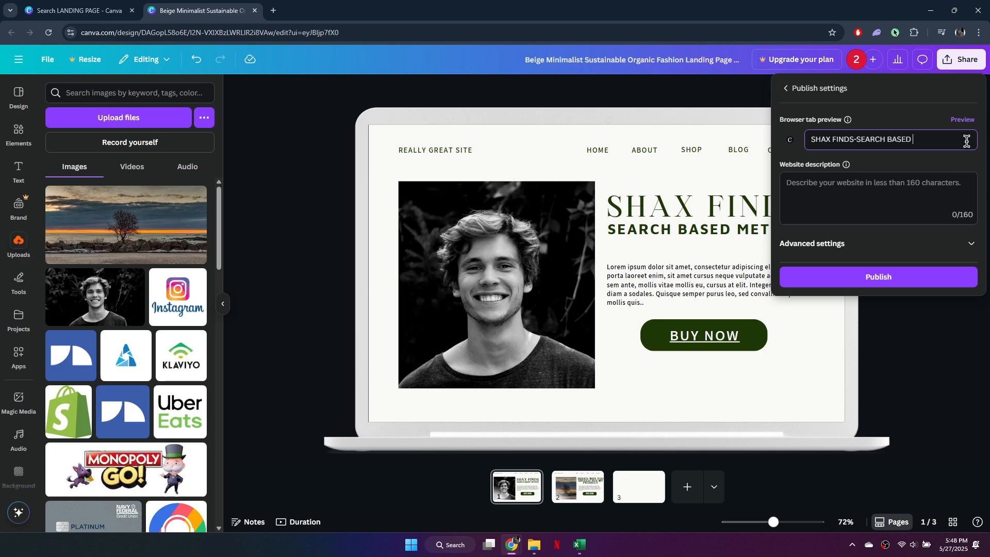
{"action": "type", "text": "METHODS"}
Step: Expand the advanced settings and enable search engine visibility and link preview
{"action": "left_click", "coordinate": [888, 193]}
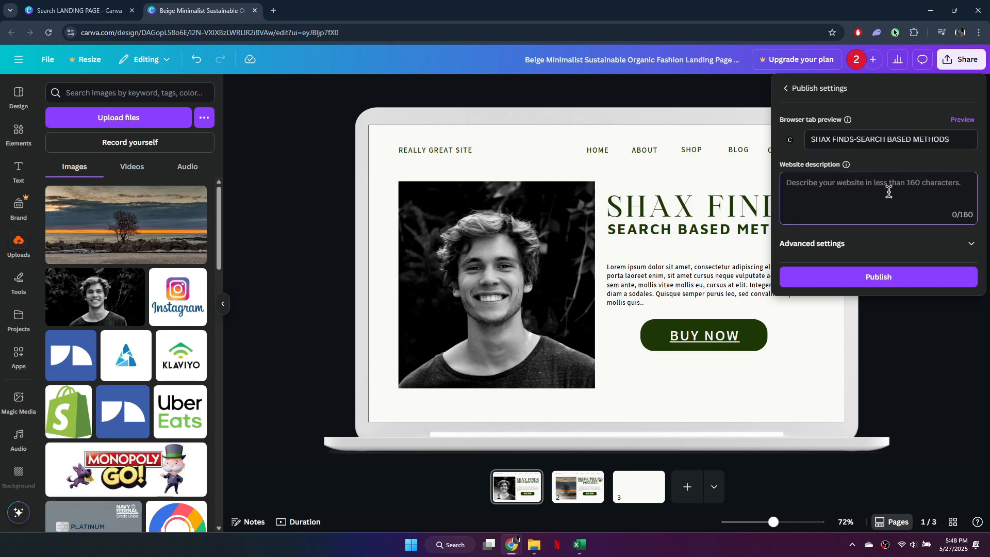
{"action": "left_click", "coordinate": [971, 244]}
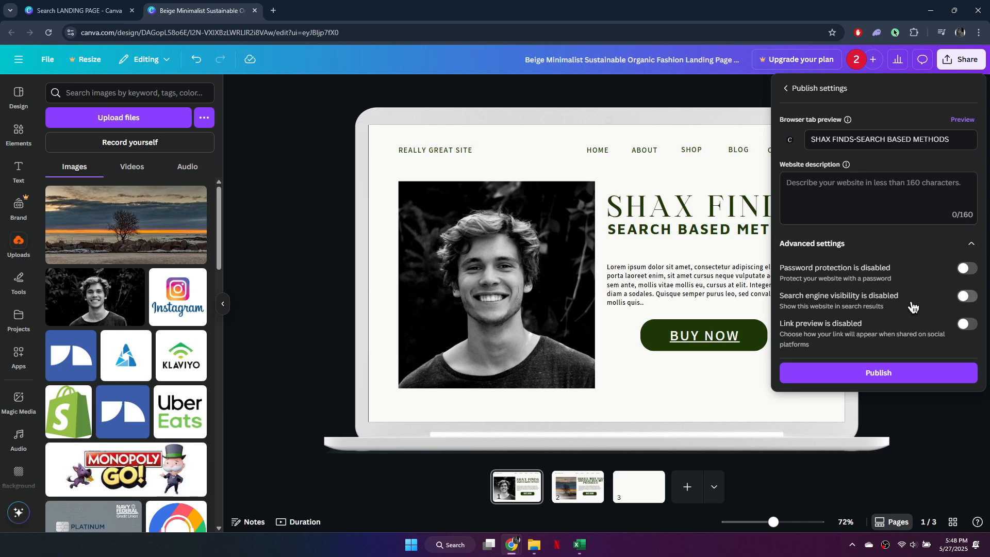
{"action": "left_click", "coordinate": [968, 297]}
{"action": "left_click", "coordinate": [966, 324]}
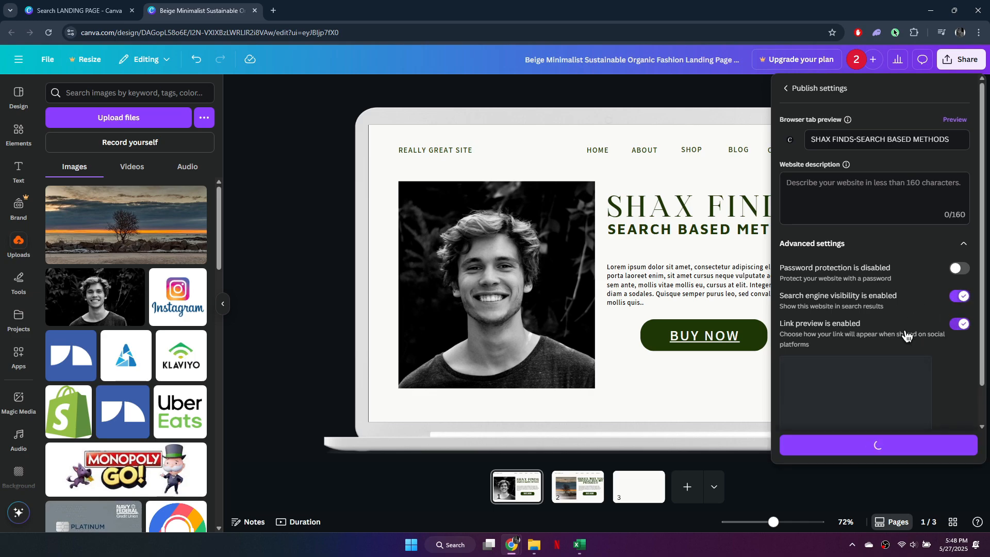
Step: Publish the website
{"action": "scroll", "coordinate": [923, 340], "scroll_direction": "down", "scroll_amount": 1}
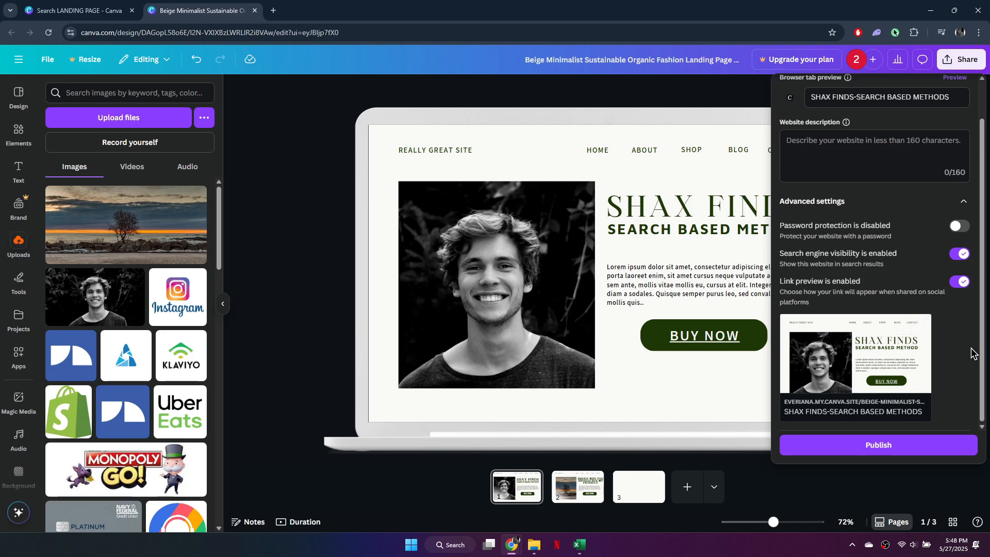
{"action": "mouse_move", "coordinate": [865, 386]}
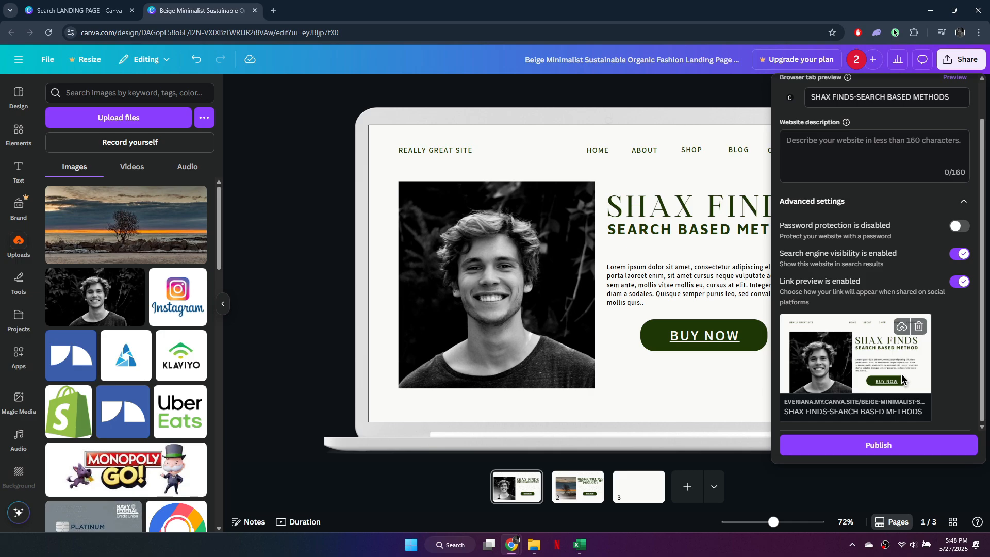
{"action": "left_click", "coordinate": [892, 444]}
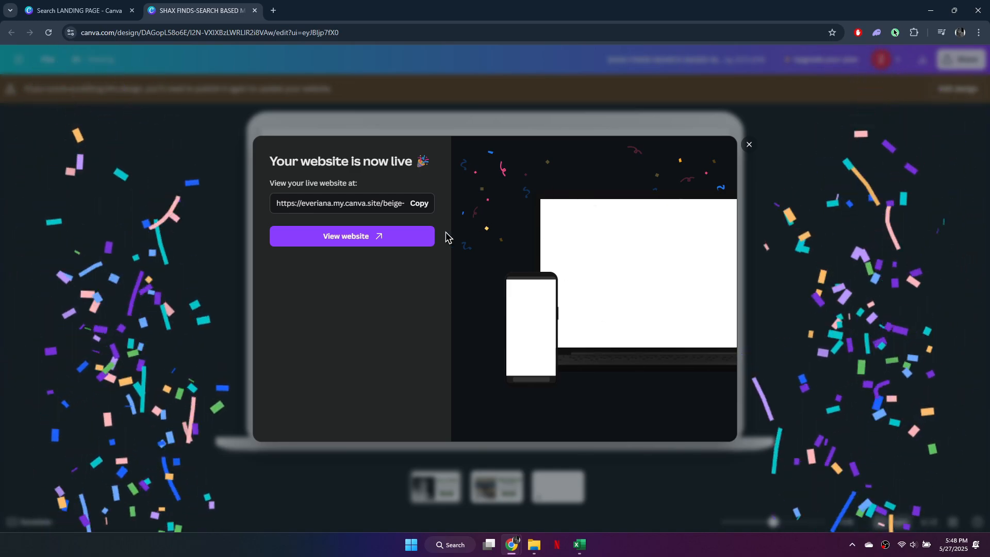
Step: Open the live website in a new tab and page through its pages
{"action": "left_click", "coordinate": [376, 238]}
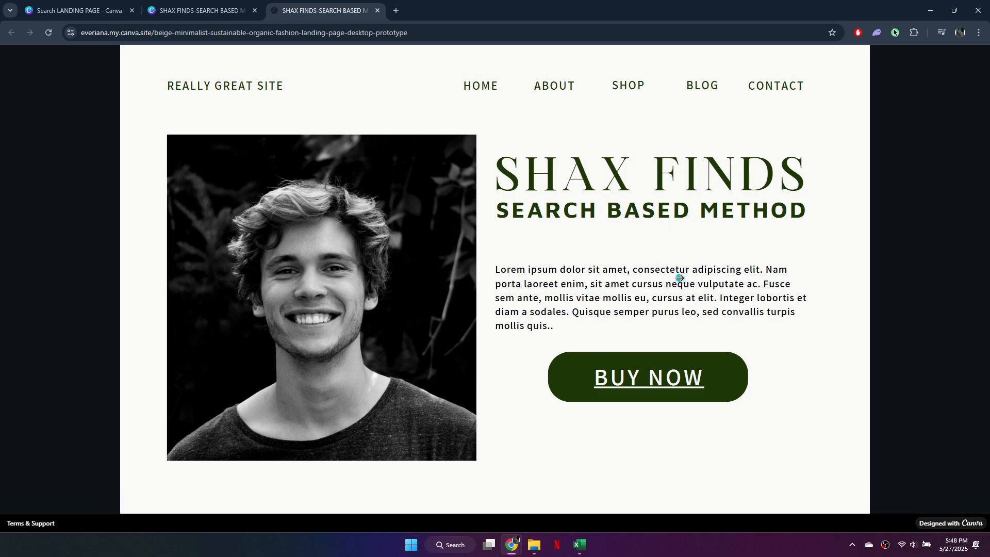
{"action": "left_click", "coordinate": [886, 286]}
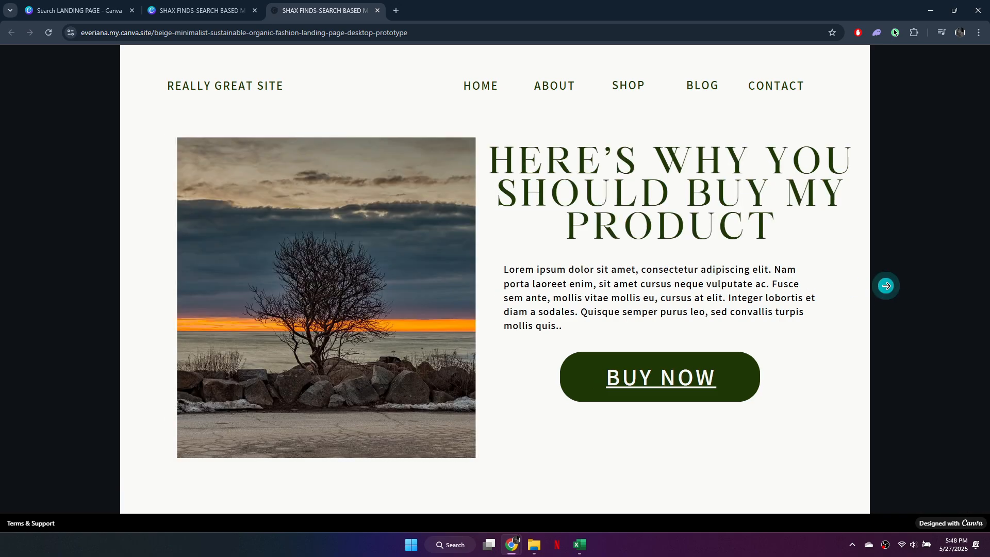
{"action": "left_click", "coordinate": [886, 286]}
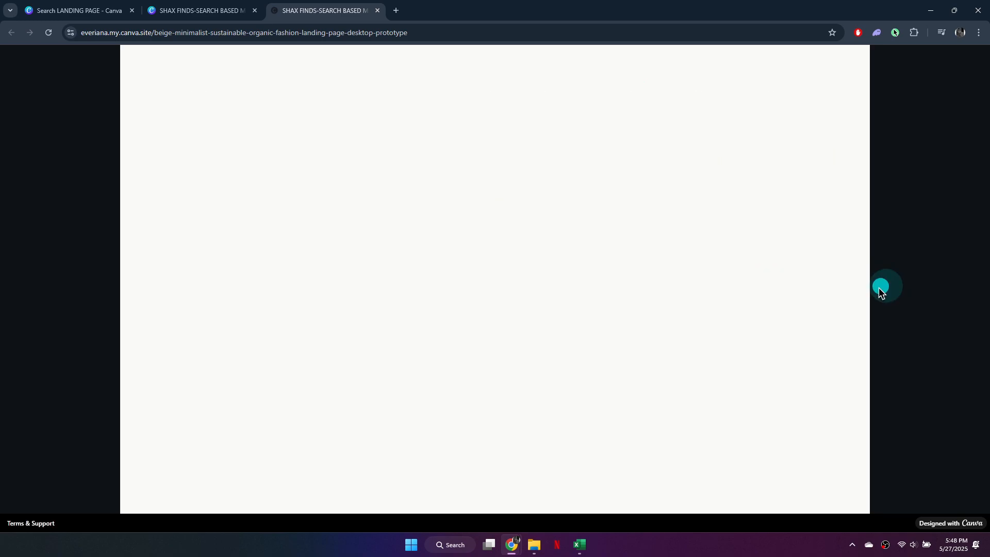
{"action": "left_click", "coordinate": [24, 245]}
{"action": "left_click", "coordinate": [24, 246]}
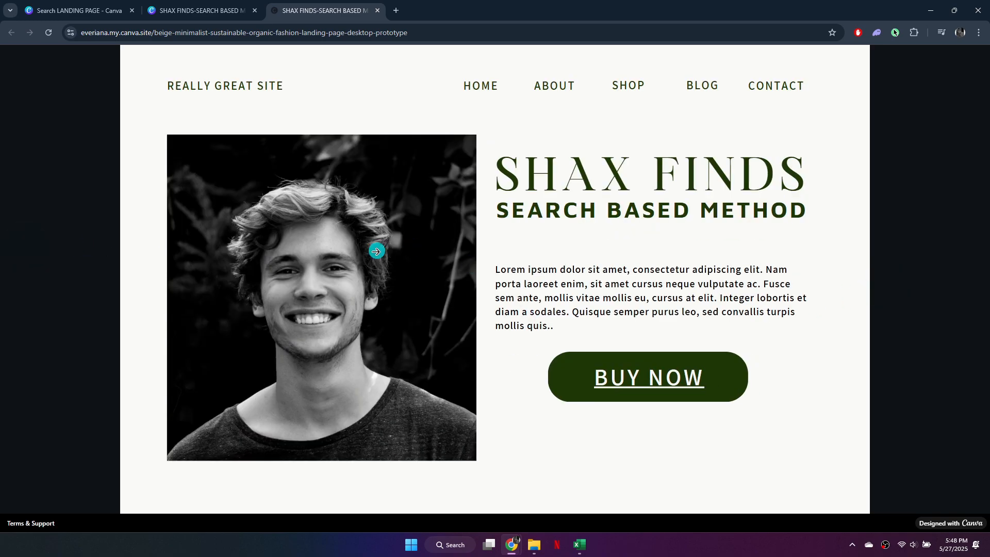